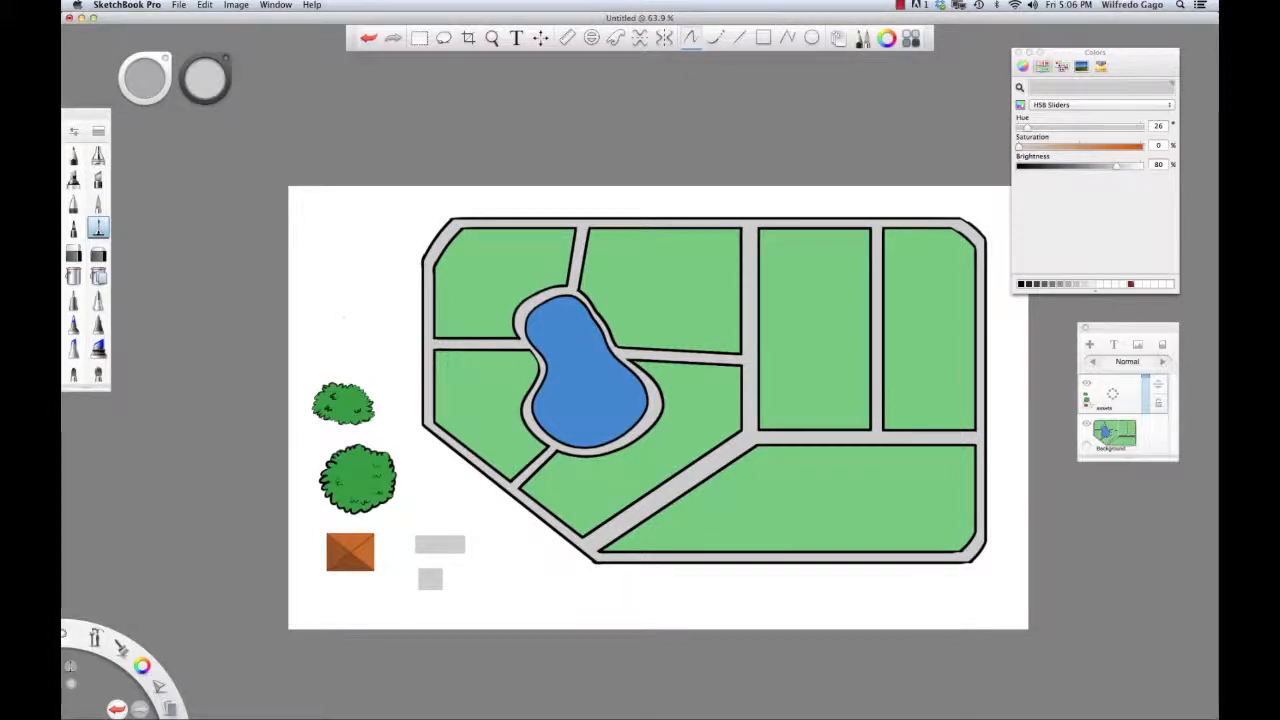
Step: Sample the light green of the lawn on the map as the current colour
alt+click(472, 369)
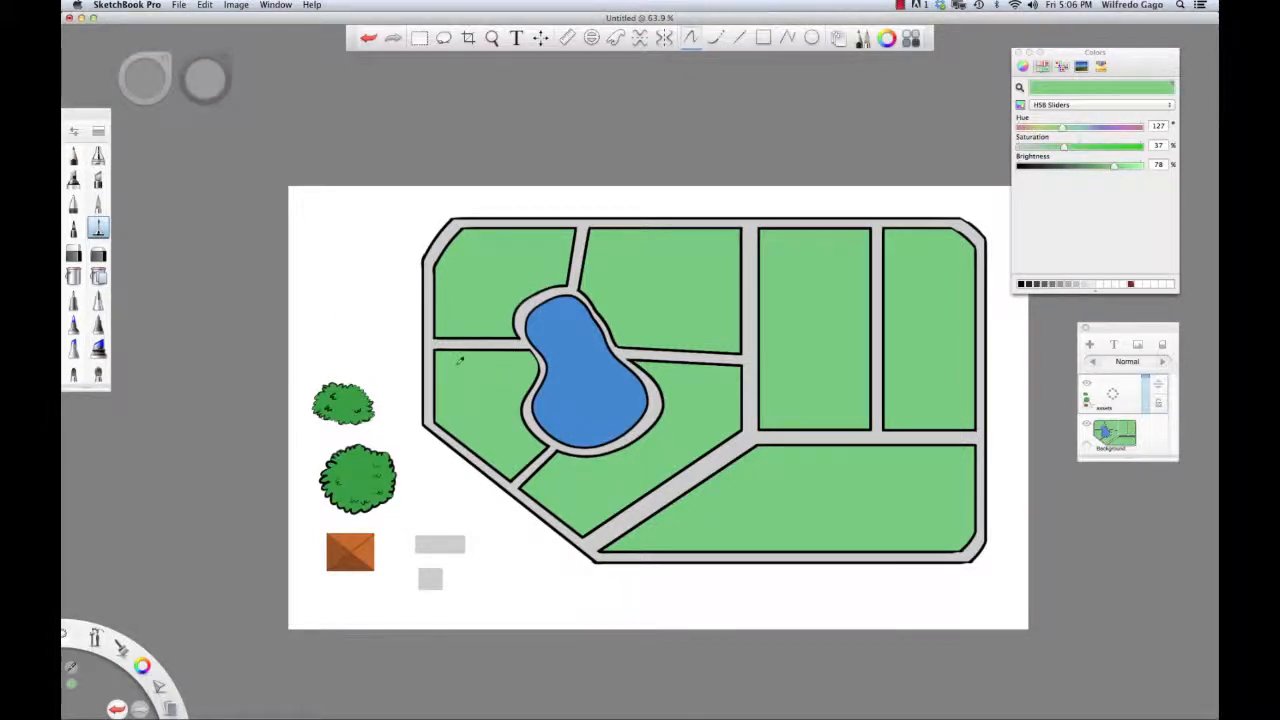
Step: Lasso the round tree beside the map, and paste a copy into the upper-right corner of the lawn northeast of the pond
key(space)
drag(369, 443, 489, 445)
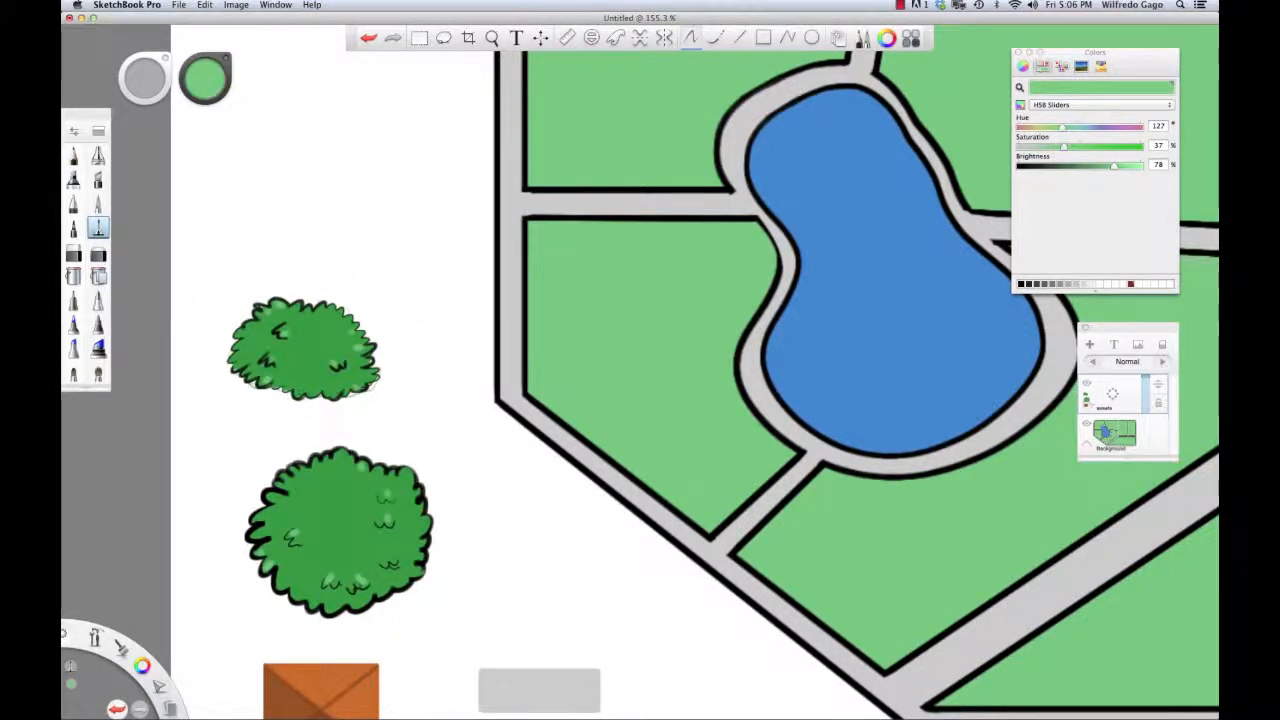
key(space)
drag(757, 463, 449, 423)
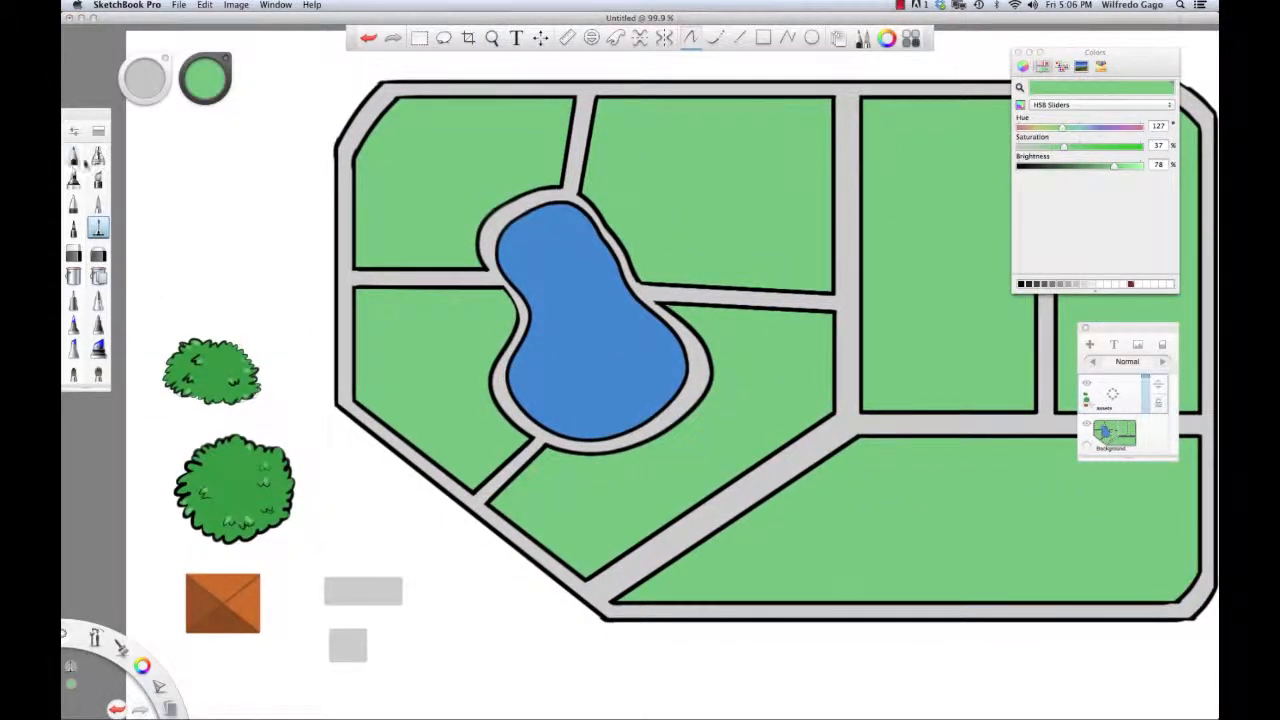
click(442, 39)
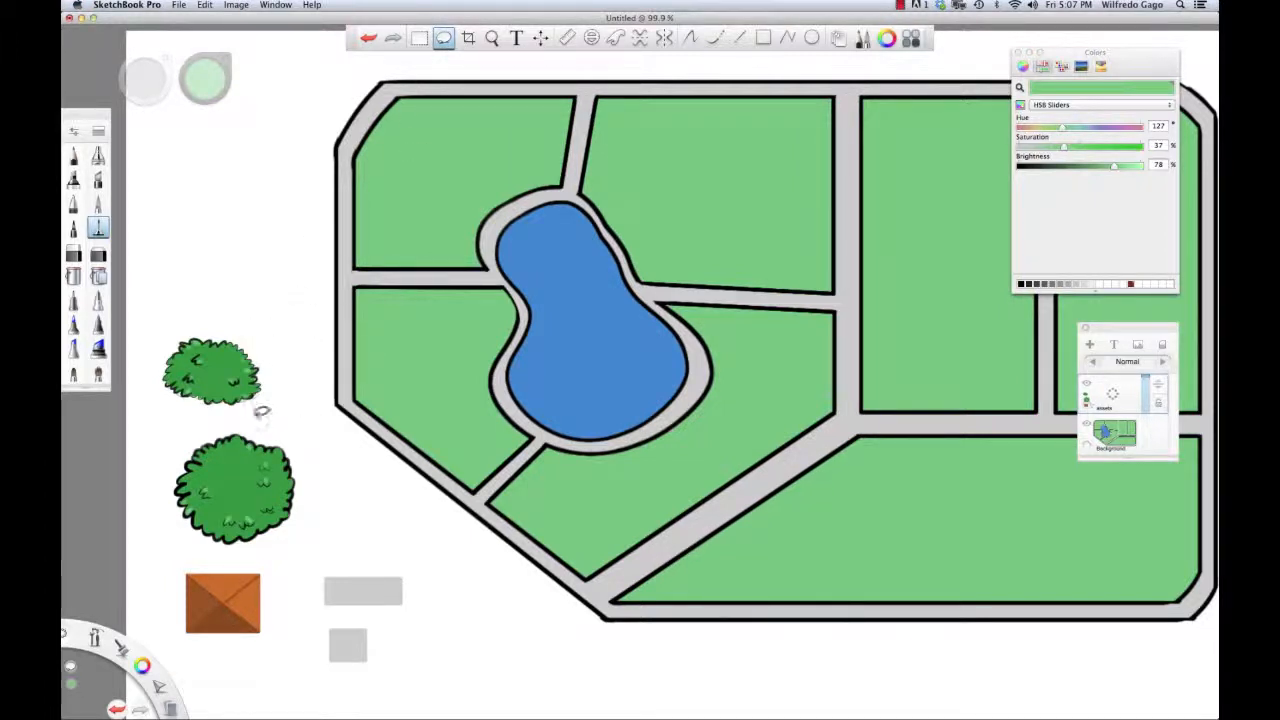
mouse_move(236, 423)
mouse_down()
mouse_move(197, 436)
mouse_move(178, 462)
mouse_up()
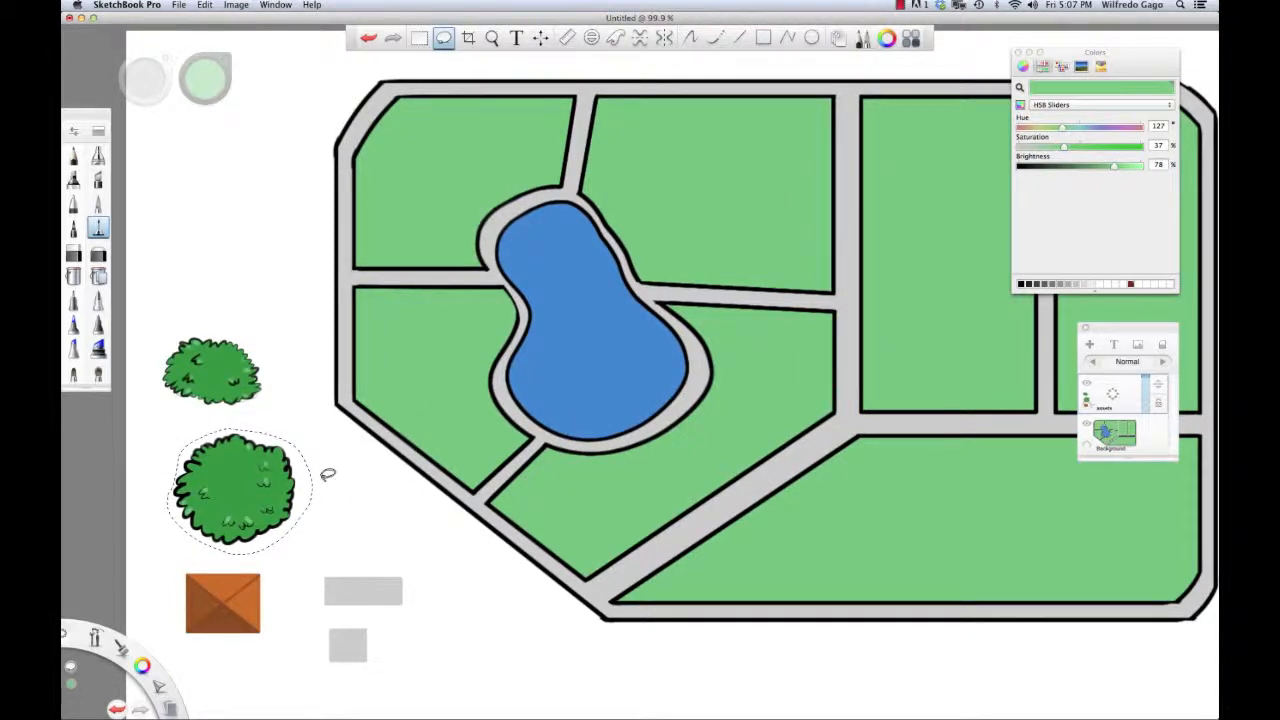
key(super+v)
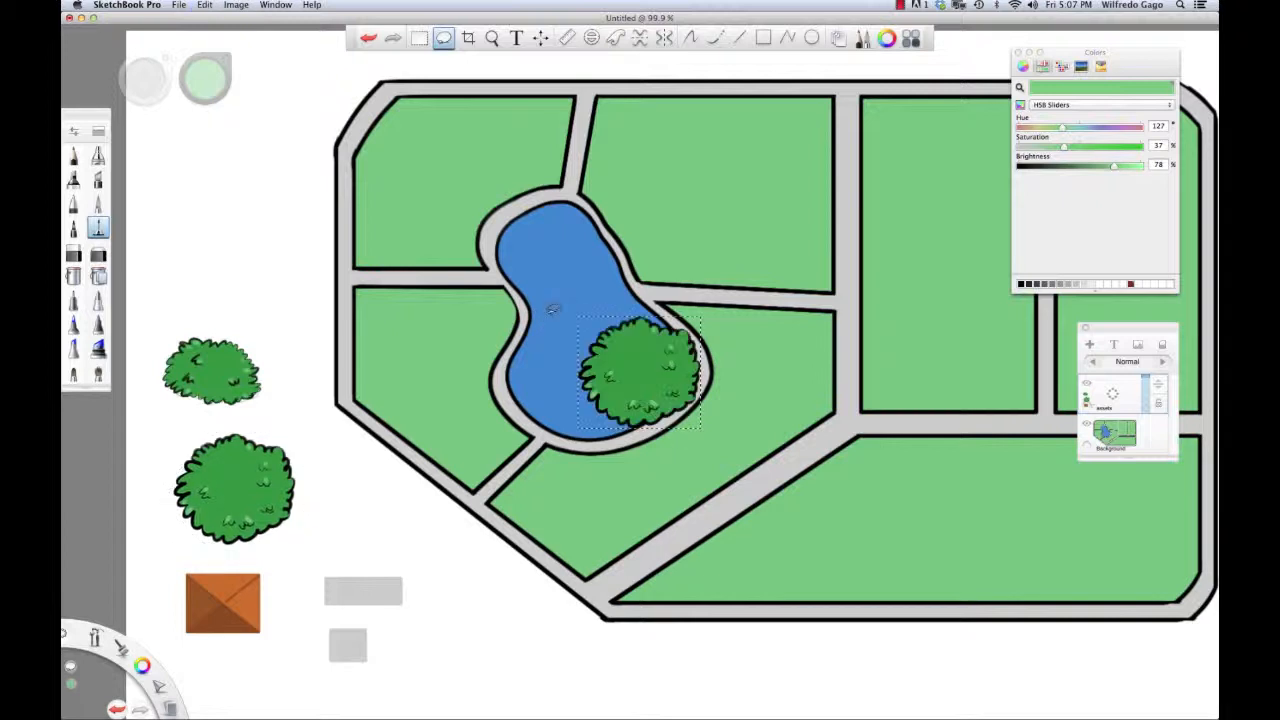
drag(700, 396, 830, 178)
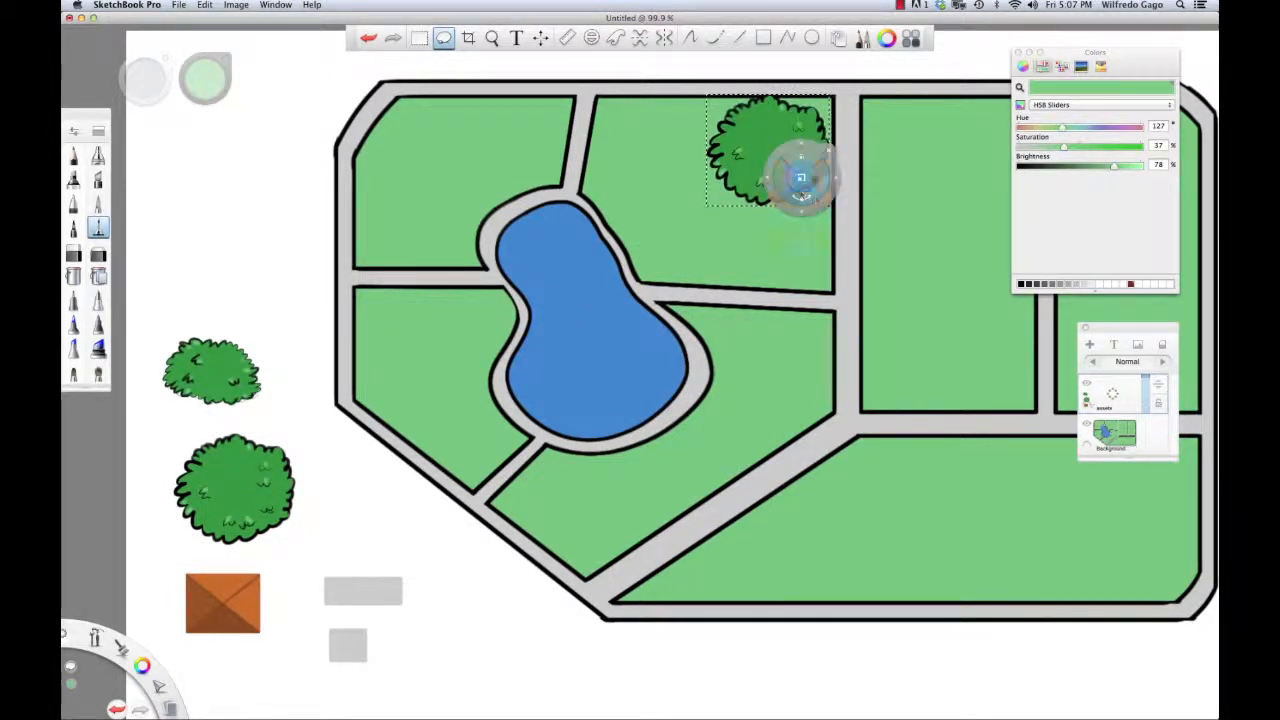
Step: Copy the tree again and place the duplicate in the lower-right corner of the tall lawn between the two vertical paths
key(space)
mouse_move(730, 381)
mouse_down()
mouse_move(740, 378)
mouse_move(691, 397)
mouse_move(691, 374)
mouse_move(640, 334)
mouse_up()
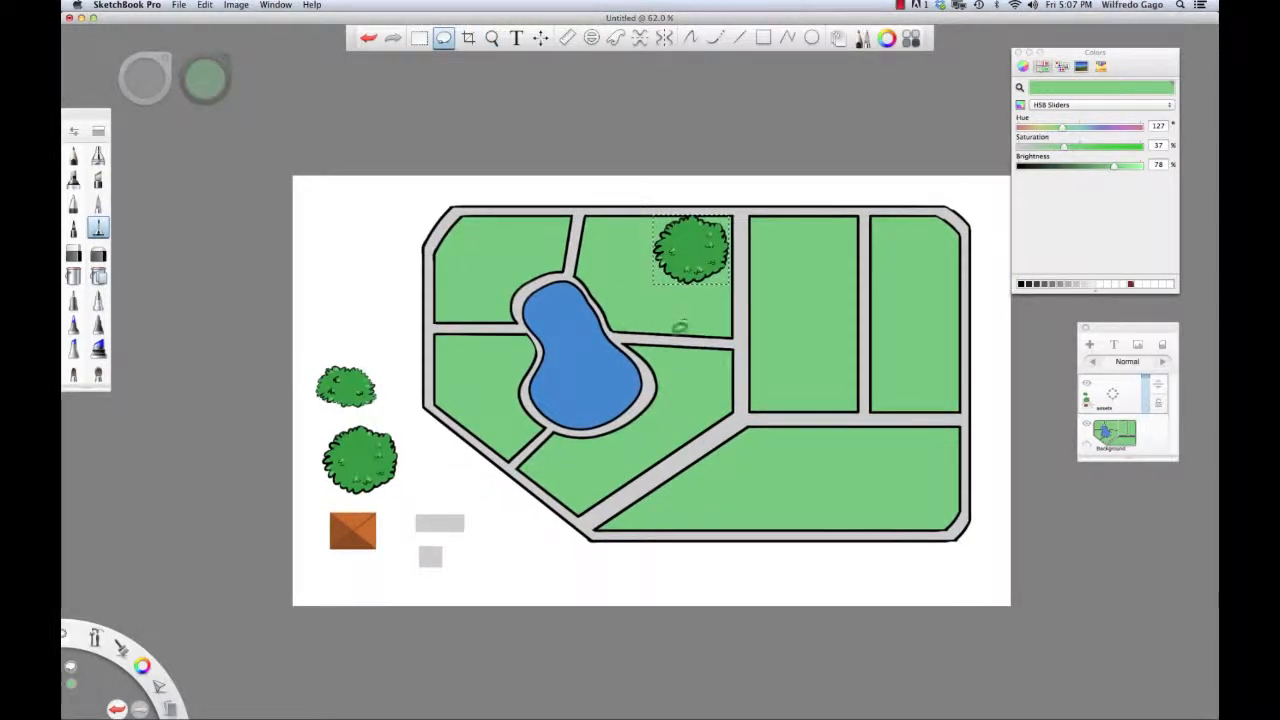
key(super+c)
key(super+v)
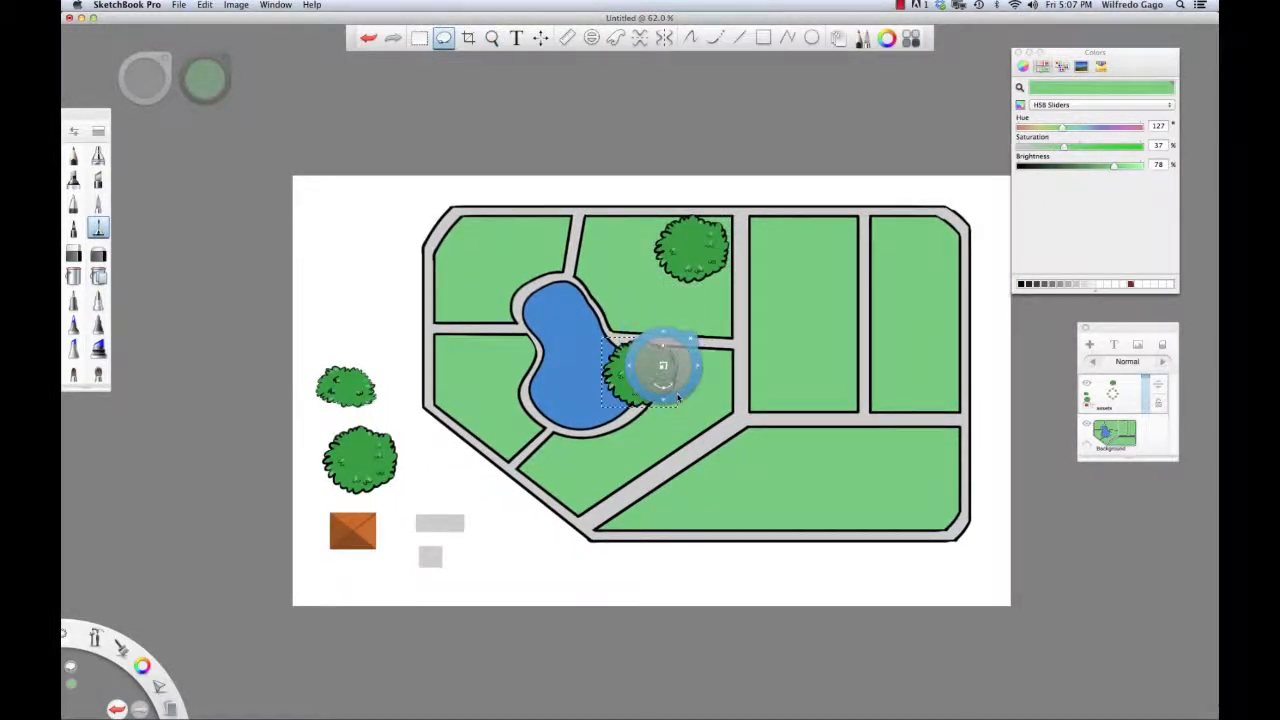
drag(682, 404, 867, 408)
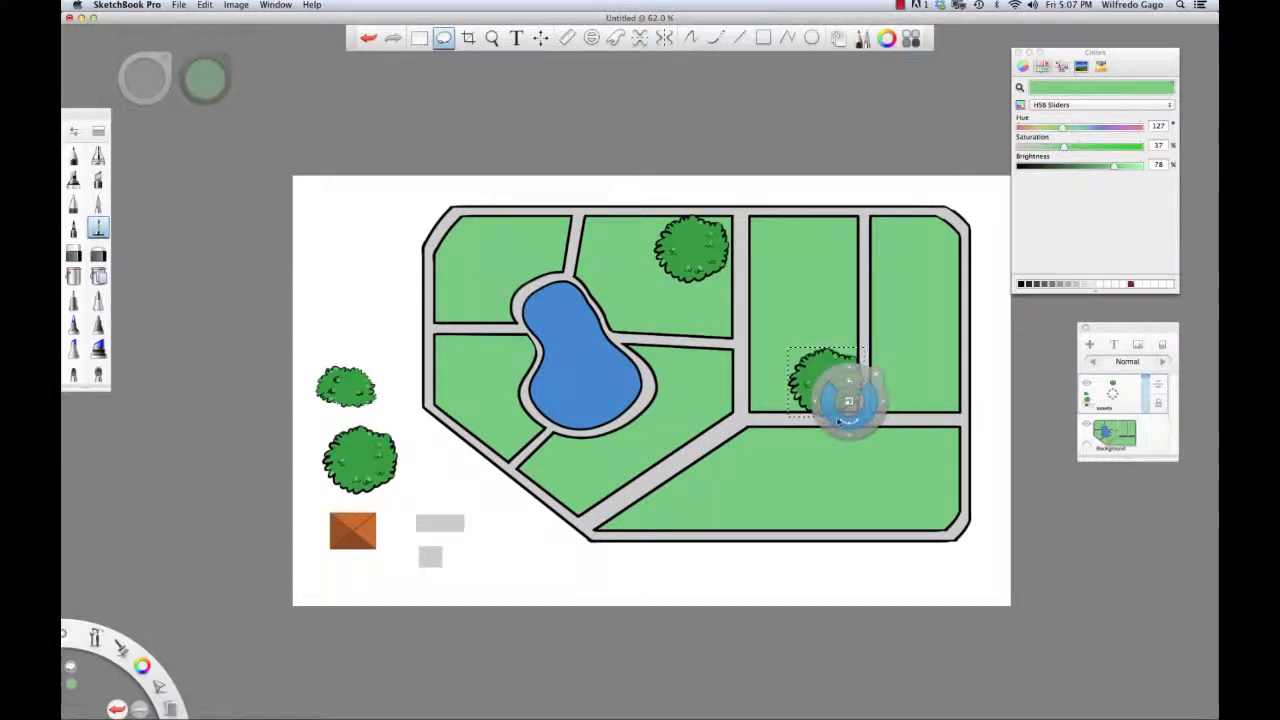
Step: Paste another tree, rotate it, and place it in the upper-left corner of the map's northwest lawn
key(super+v)
drag(710, 365, 632, 322)
drag(680, 388, 511, 268)
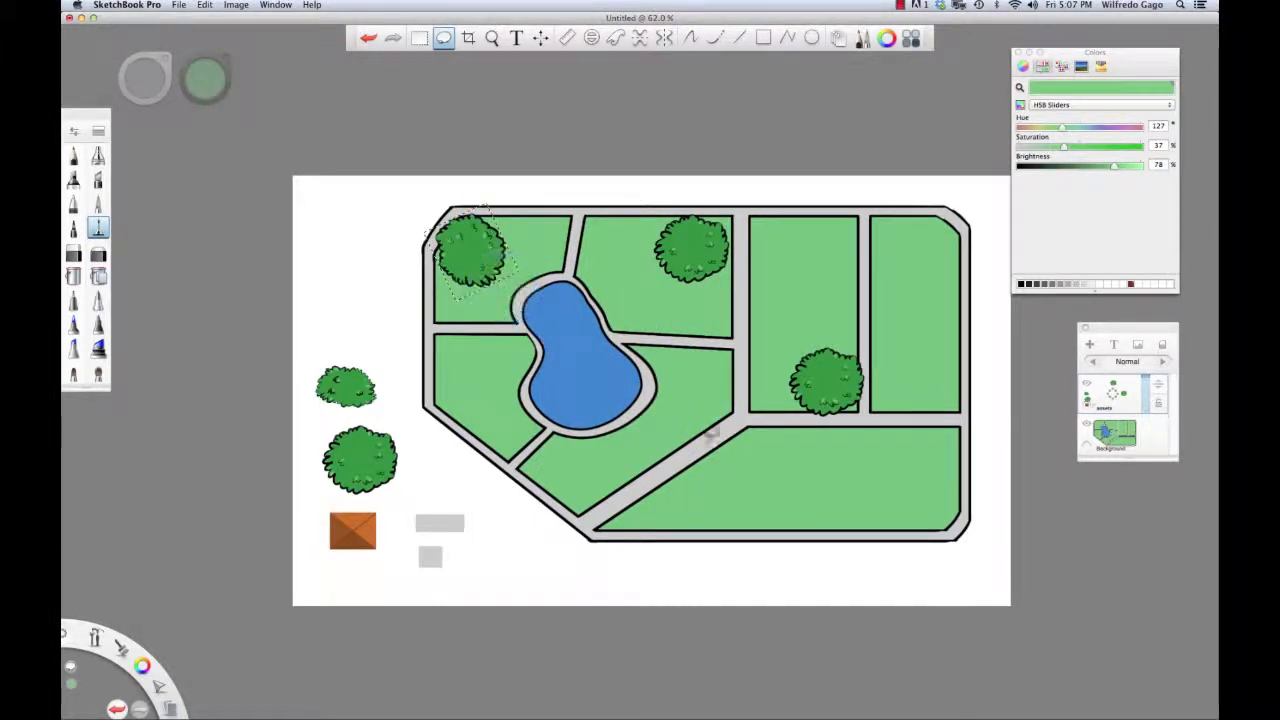
Step: Paste two more trees: one at the left end of the bottom lawn, one shrunk and rotated in the far-right lawn's lower-right corner
key(super+v)
drag(674, 400, 720, 537)
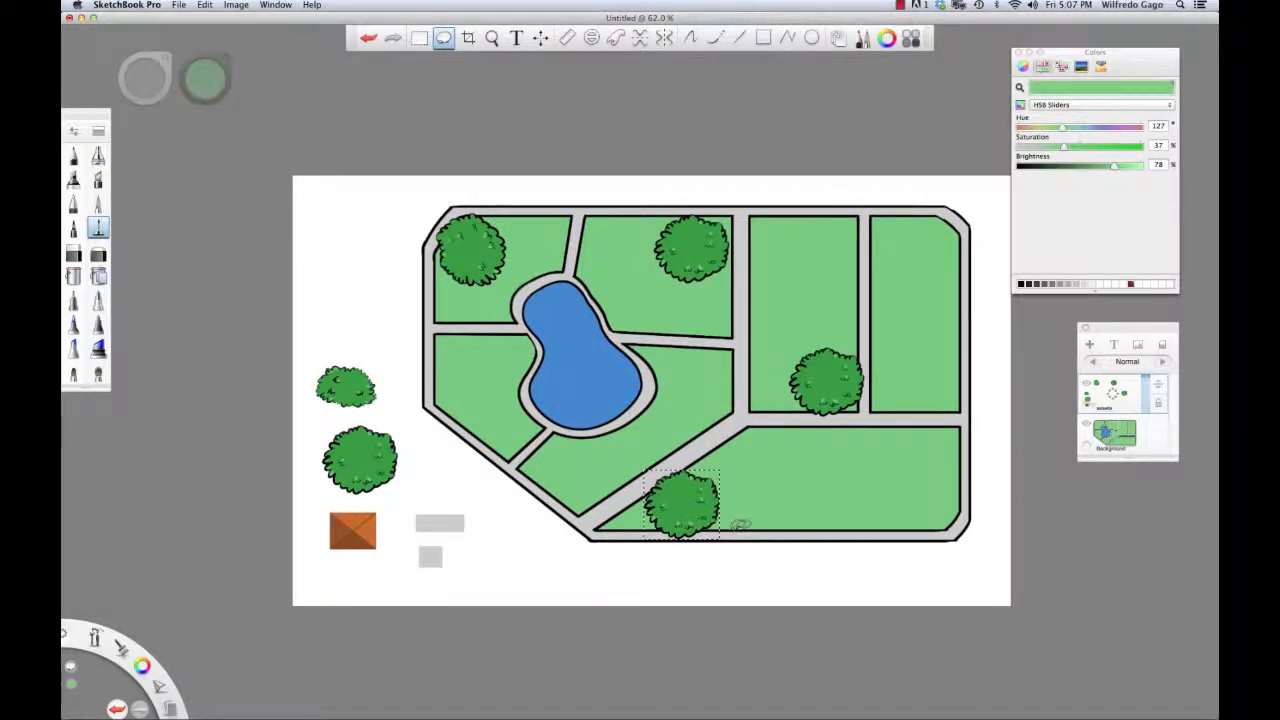
key(super+v)
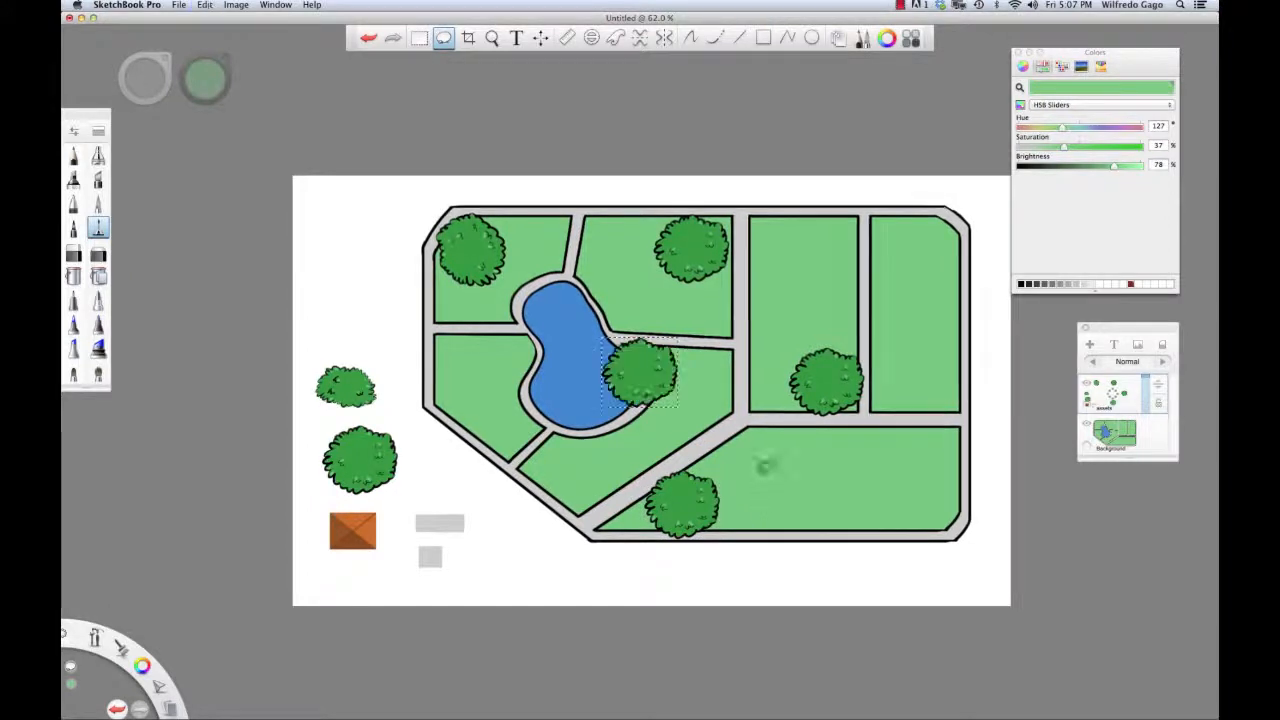
drag(670, 405, 926, 470)
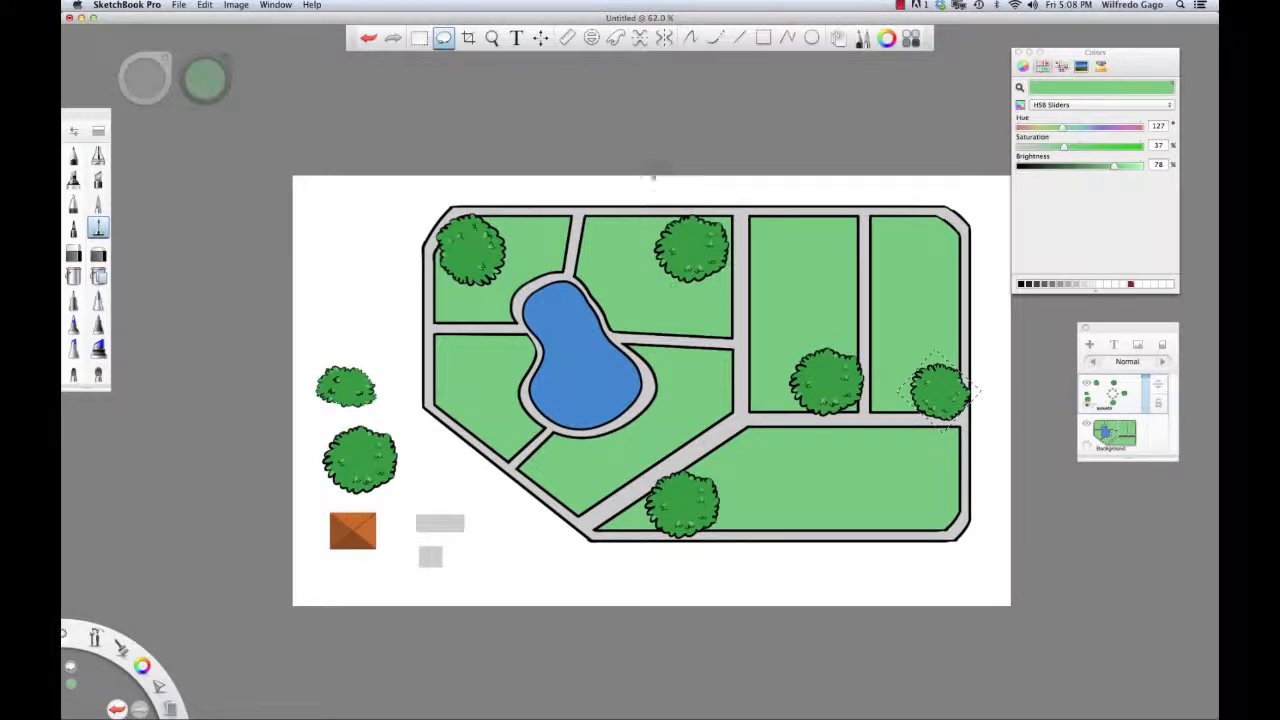
Step: Shrink the tree northeast of the pond slightly and paste a full-size tree overlapping its left side
mouse_move(685, 199)
mouse_down()
mouse_move(640, 243)
mouse_move(661, 292)
mouse_move(718, 293)
mouse_up()
drag(738, 218, 681, 203)
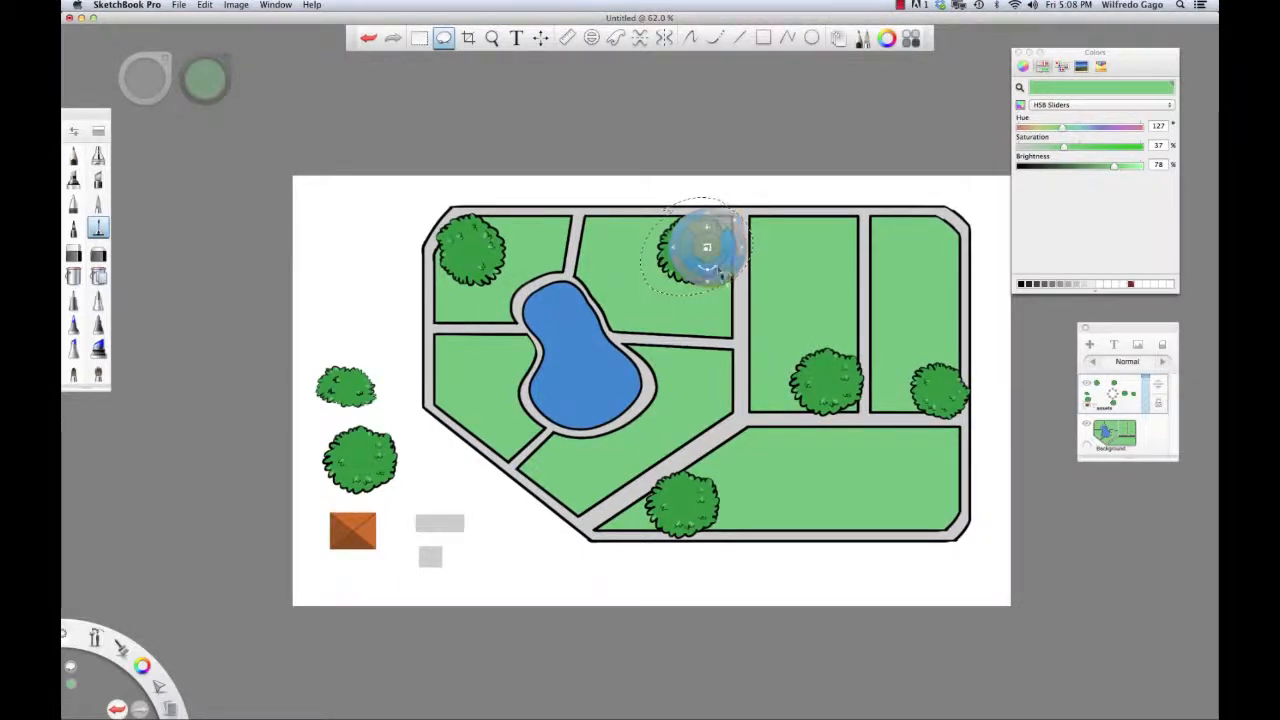
drag(711, 257, 692, 251)
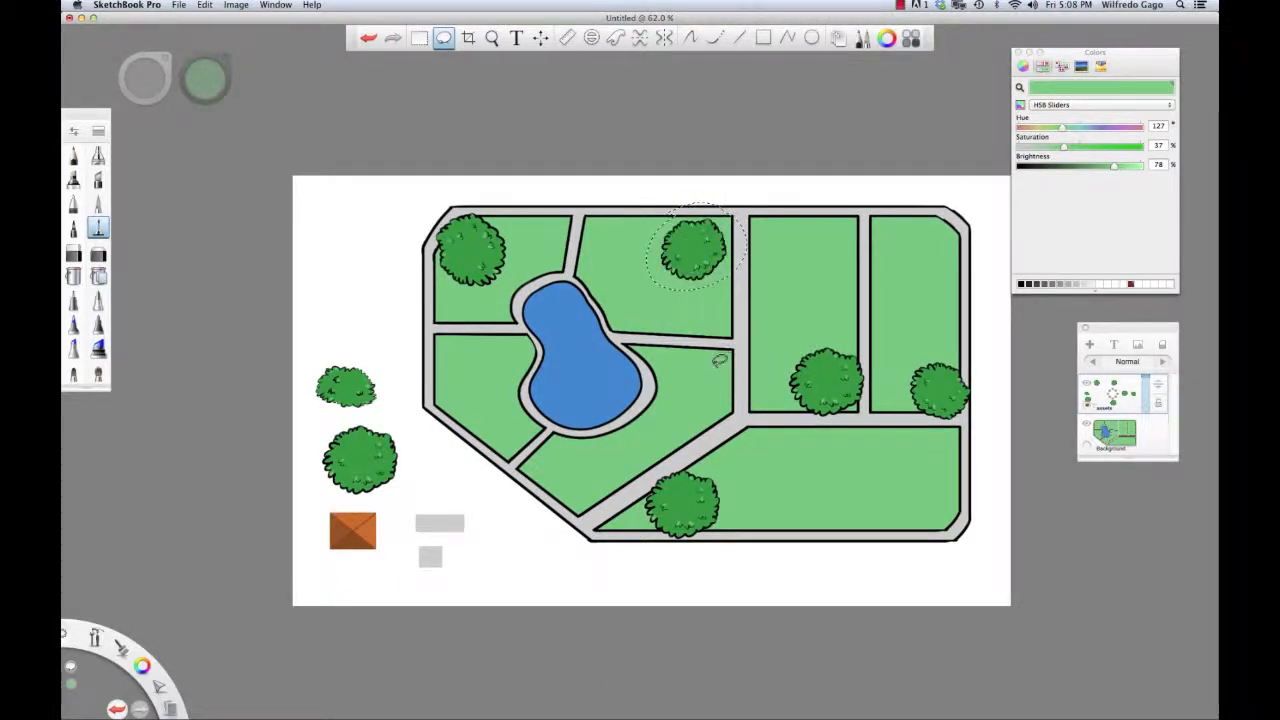
key(super+v)
mouse_move(671, 349)
mouse_down()
mouse_move(642, 265)
mouse_move(676, 219)
mouse_move(676, 268)
mouse_up()
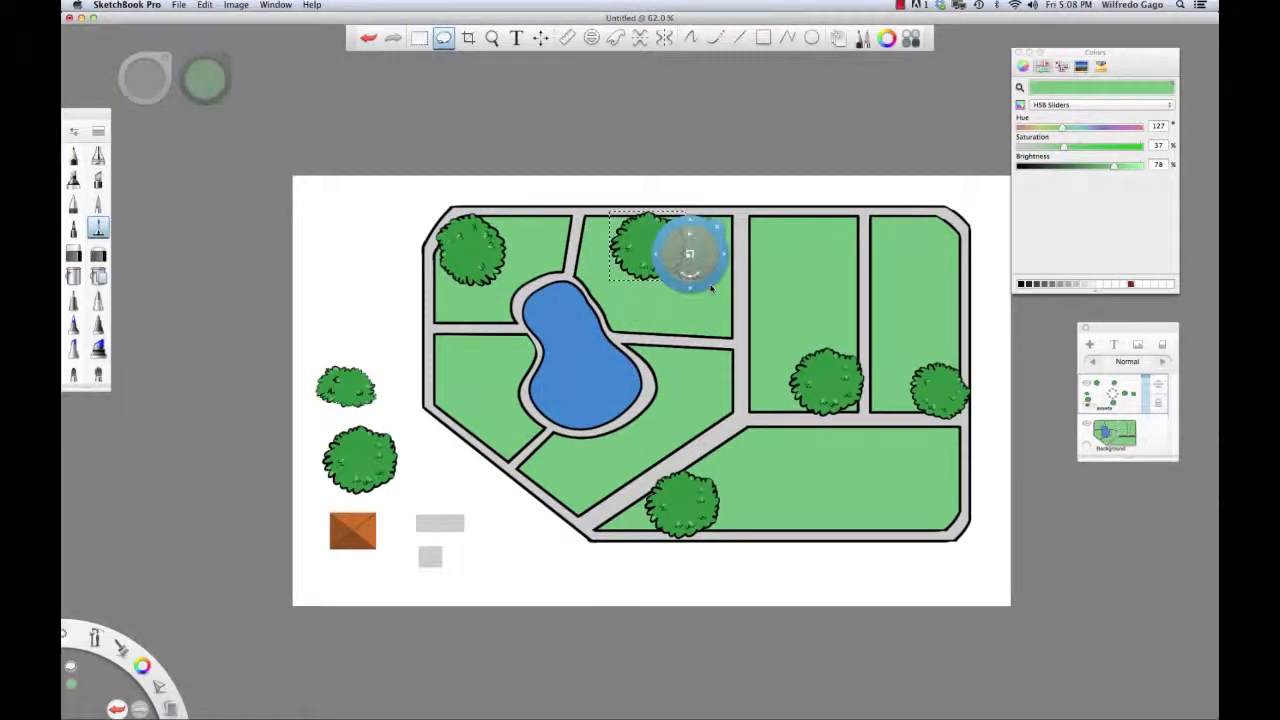
Step: Duplicate the small bush beside the map and place a reduced copy in the lower-right corner of the lawn east of the pond
drag(358, 364, 318, 368)
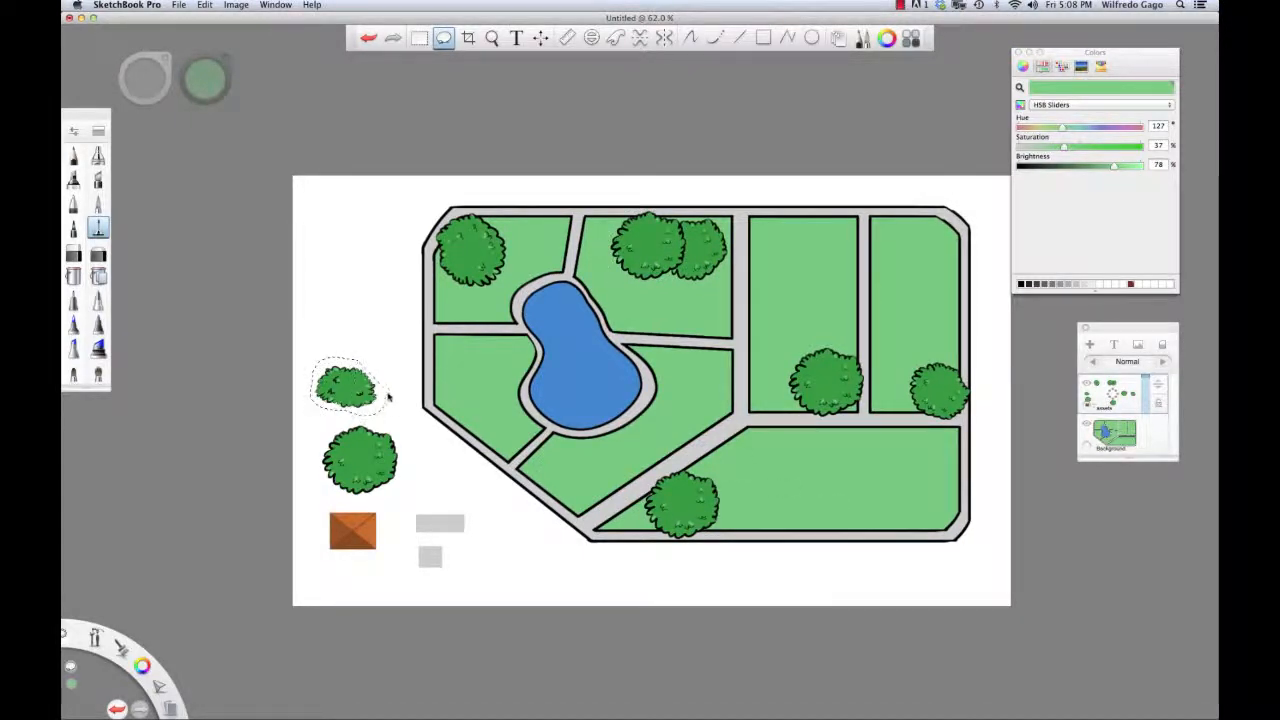
drag(336, 362, 335, 358)
key(super+v)
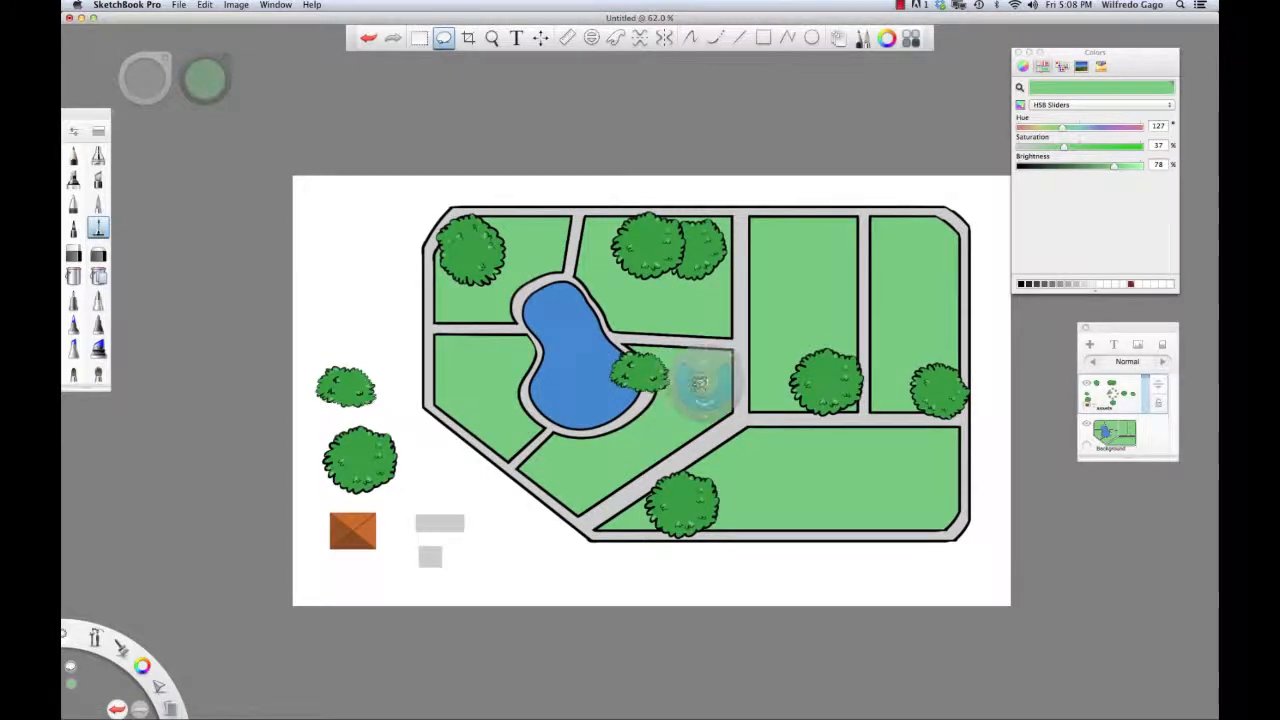
key(super+z)
drag(675, 395, 696, 414)
drag(676, 398, 731, 423)
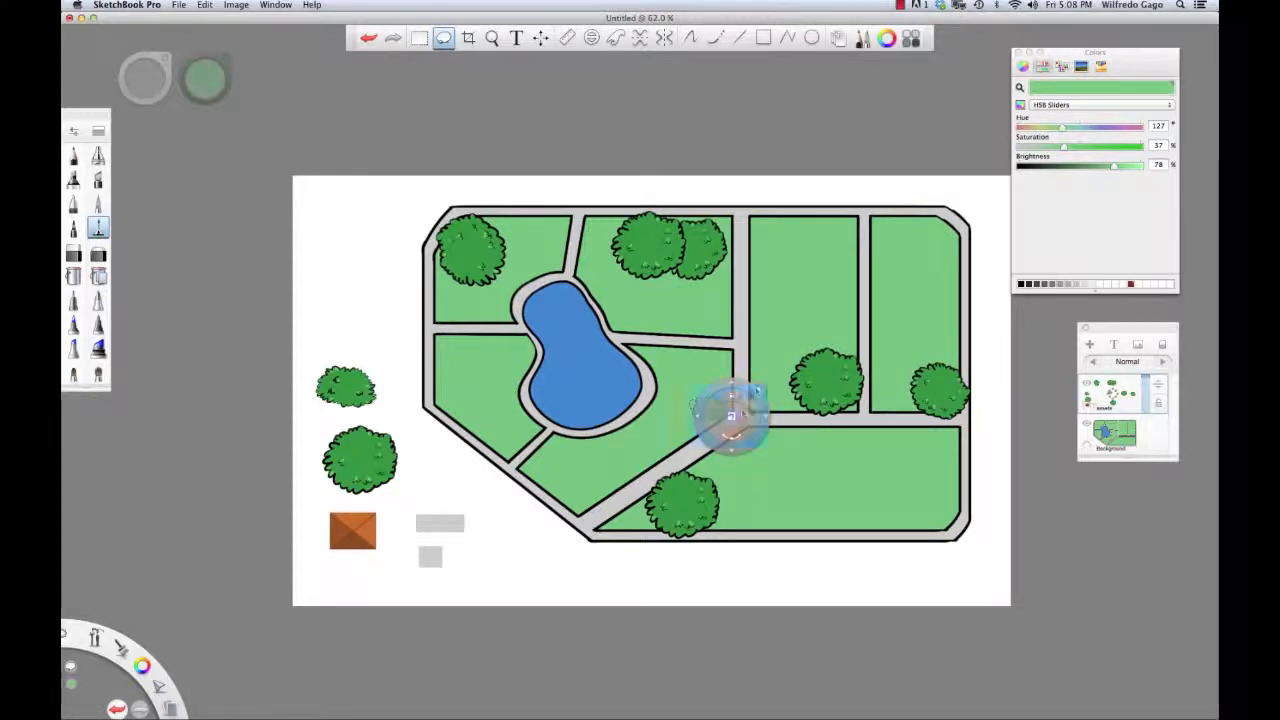
click(760, 391)
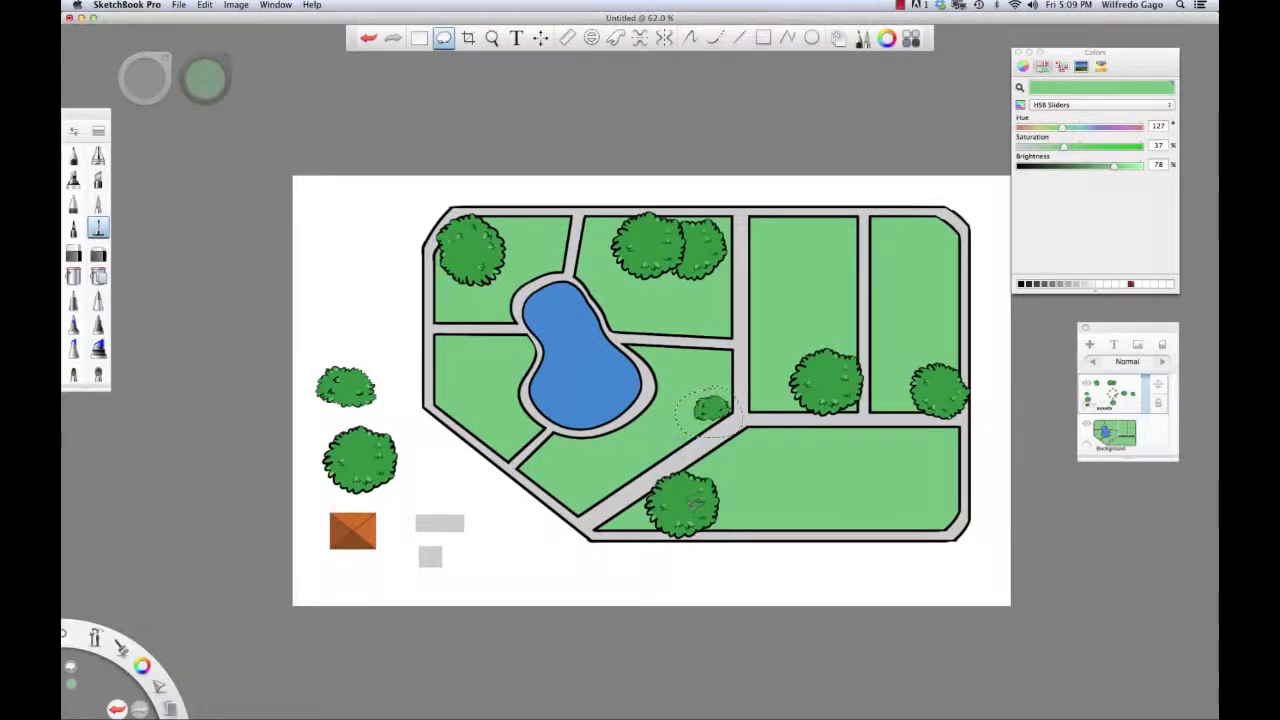
Step: Paste two more reduced bushes and line them up along the upper edge of the diagonal path
key(super+v)
mouse_move(674, 378)
mouse_down()
mouse_move(674, 458)
mouse_move(705, 441)
mouse_up()
key(super+v)
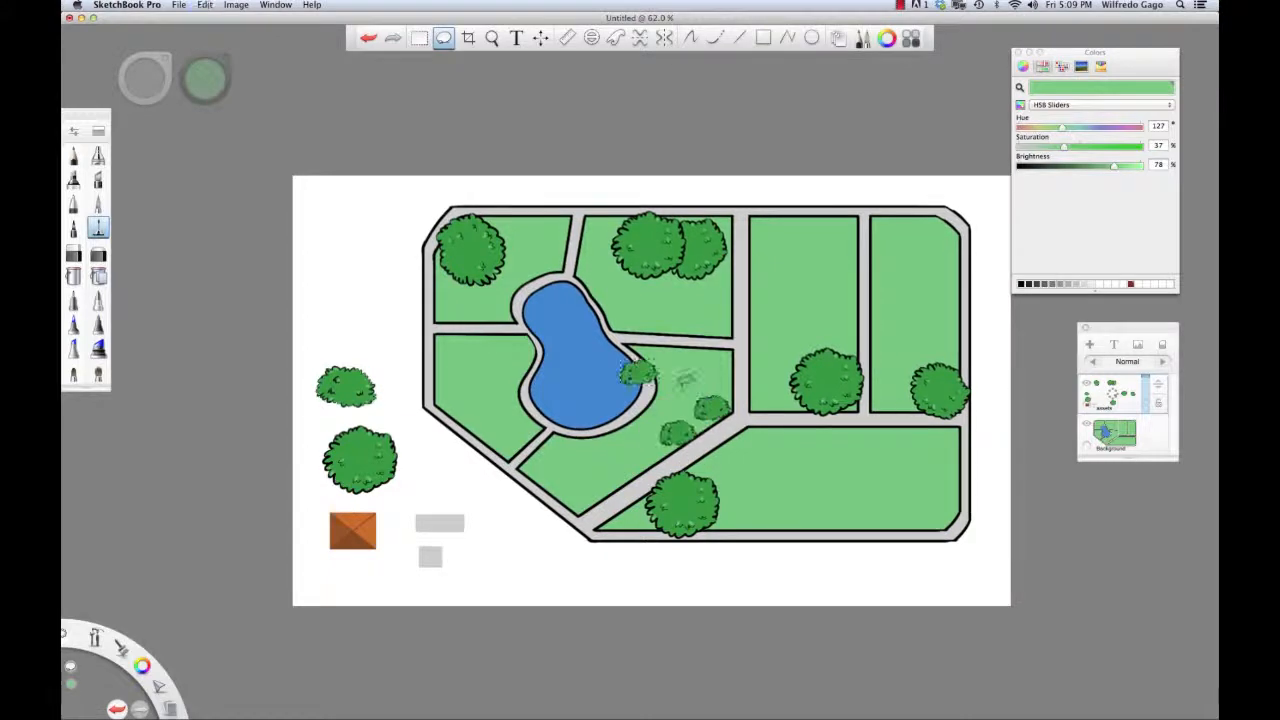
drag(681, 366, 687, 449)
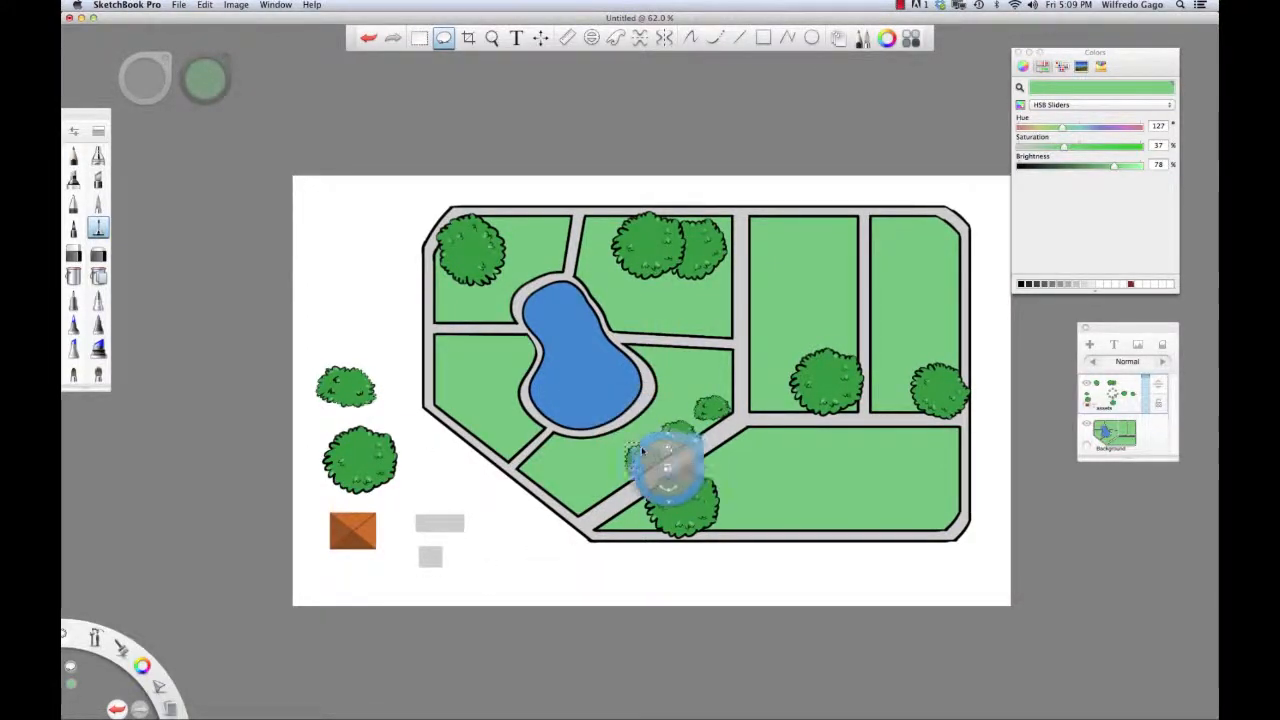
drag(691, 466, 697, 465)
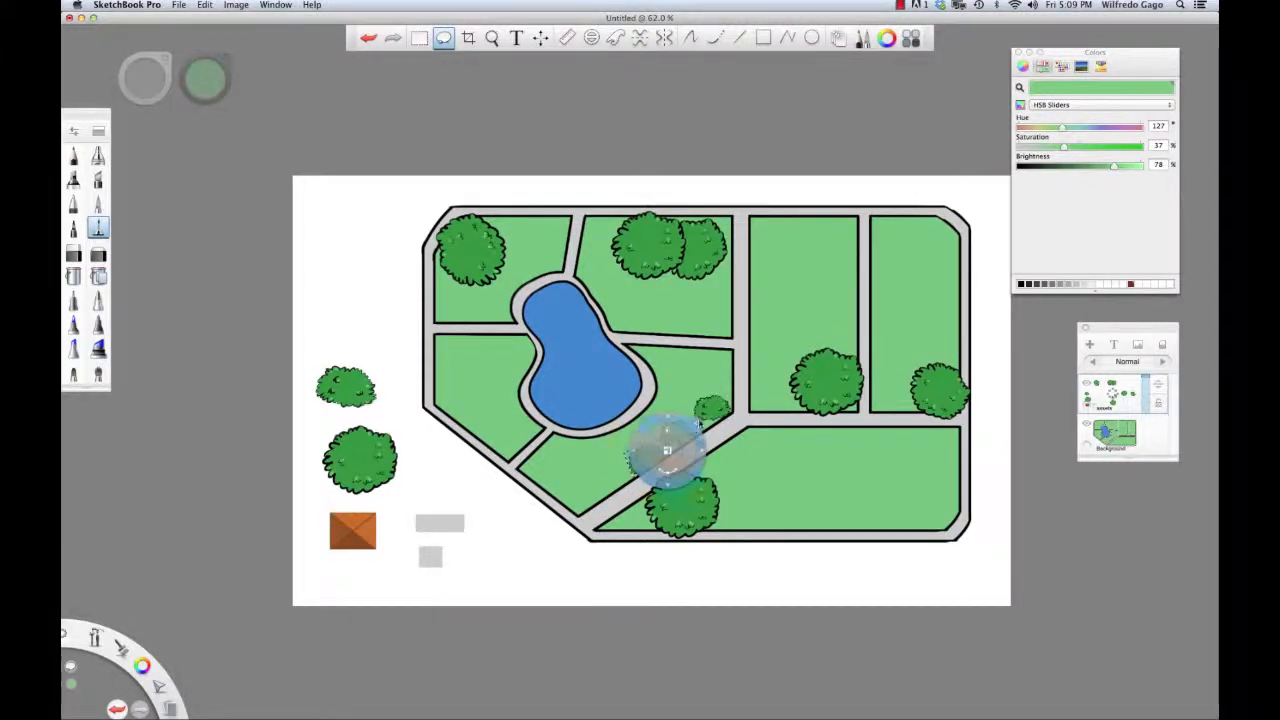
Step: Paste another reduced bush and place it on the lawn just west of the pond, below the horizontal path
key(super+v)
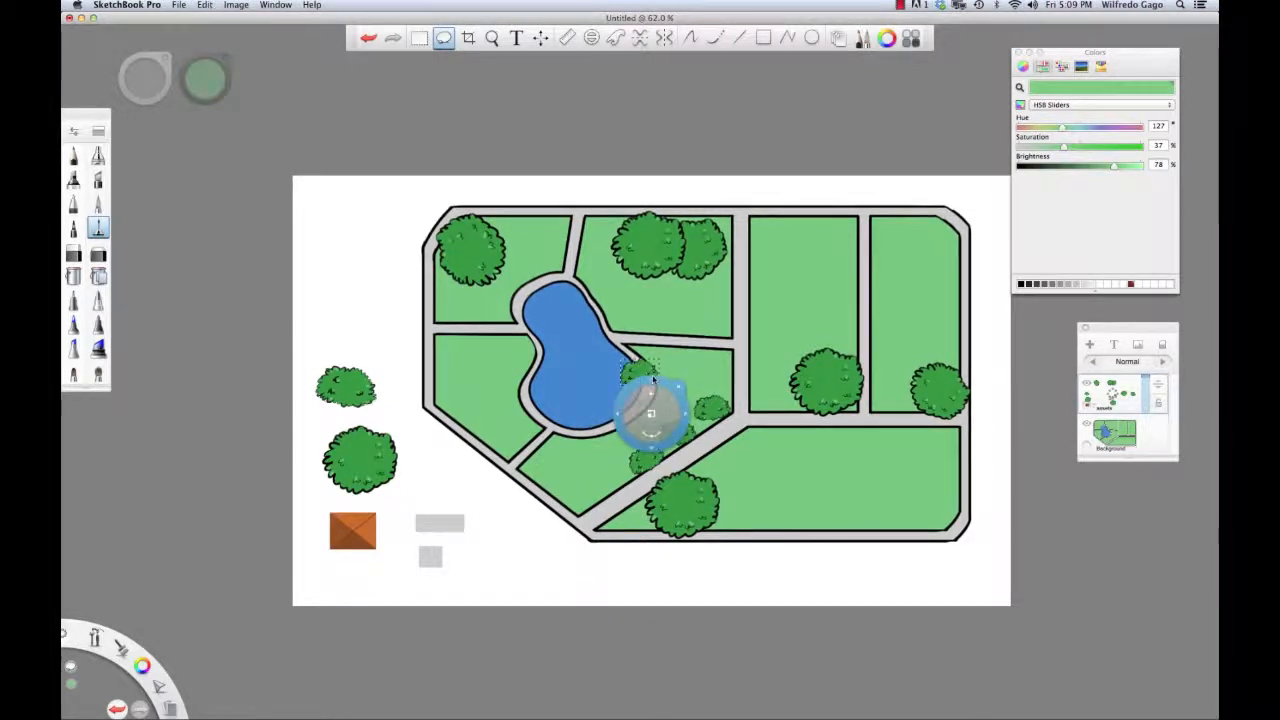
drag(686, 412, 554, 391)
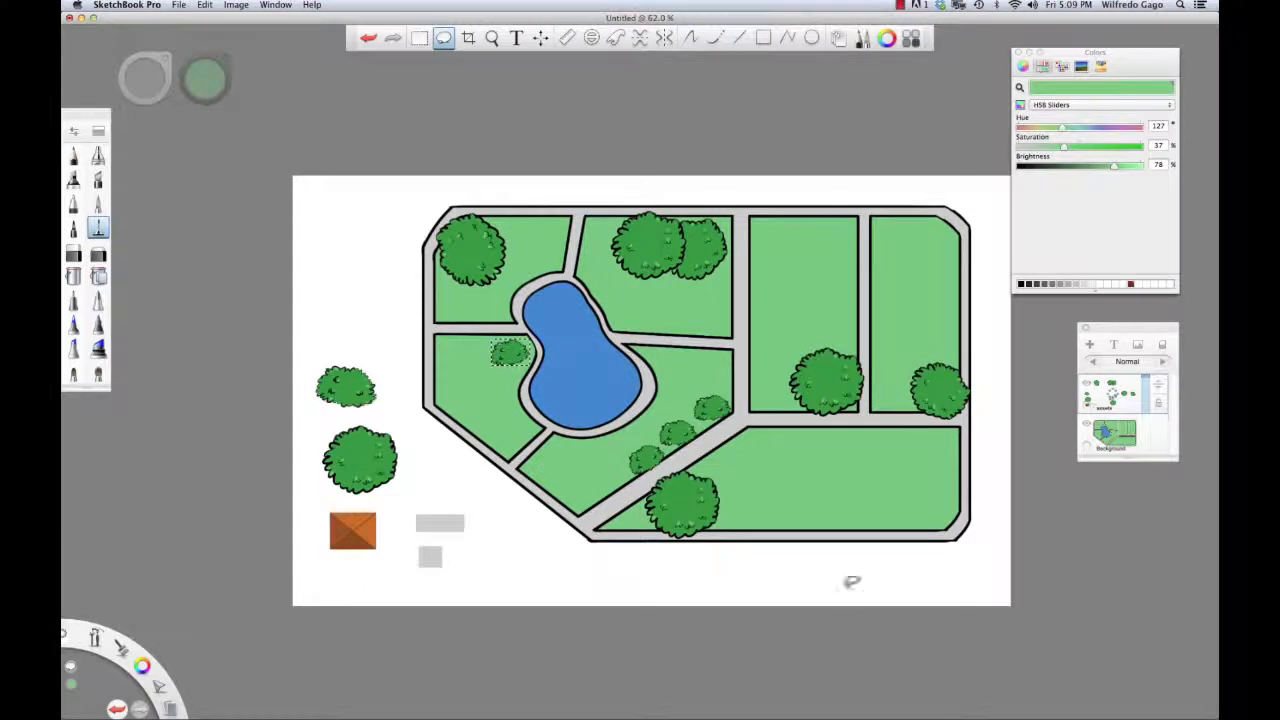
drag(520, 388, 533, 395)
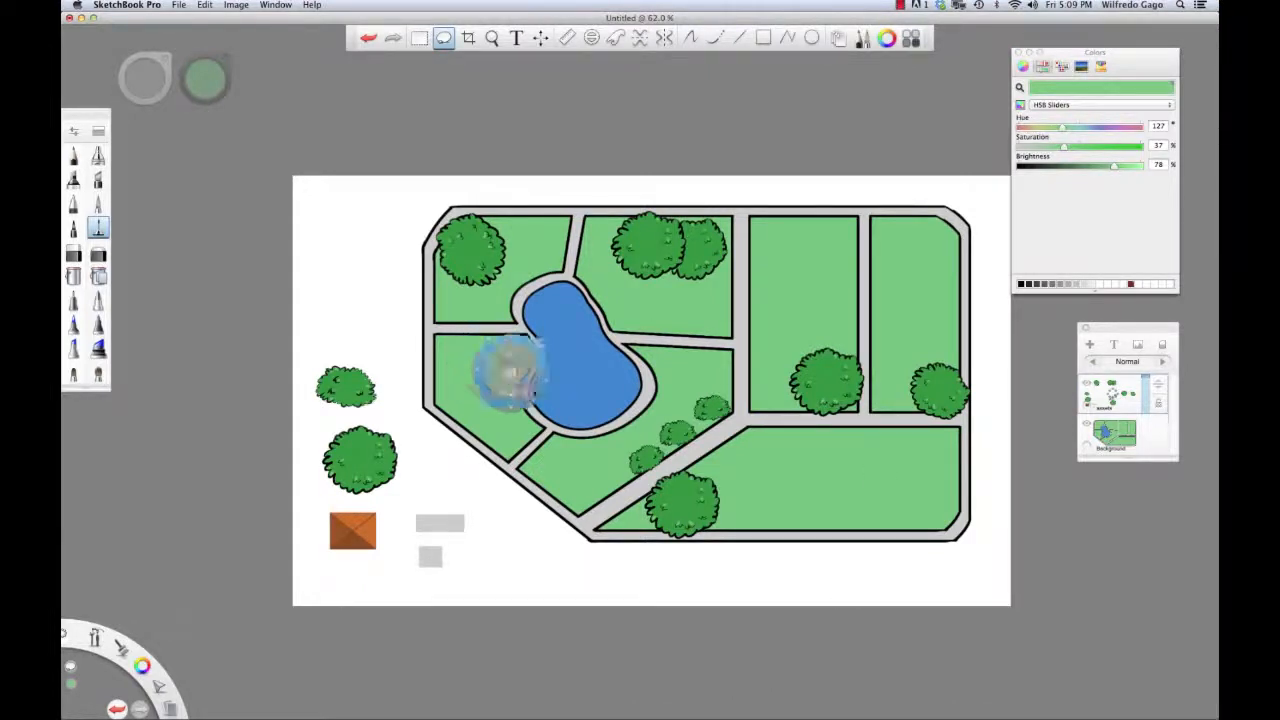
Step: Paste a bush into the upper-left corner of the tall lawn between the vertical paths and stretch it wider
key(super+c)
key(super+v)
drag(660, 383, 786, 242)
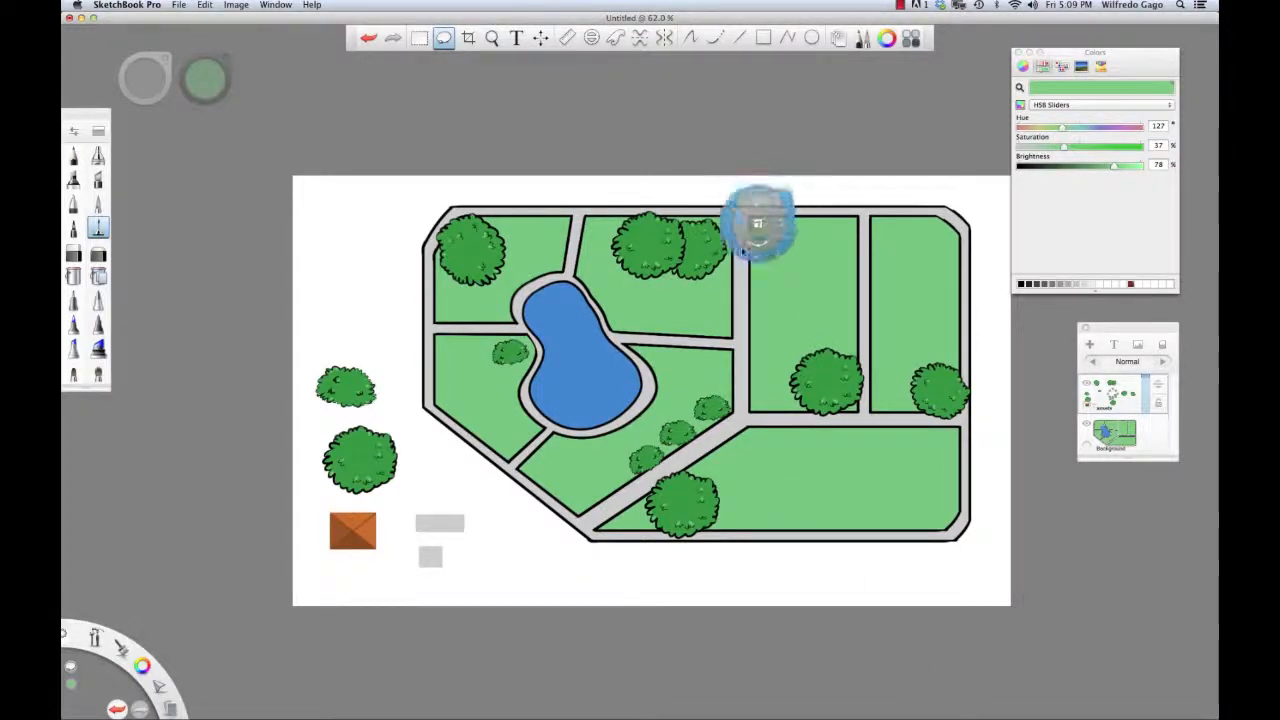
mouse_move(760, 208)
mouse_down()
mouse_move(791, 157)
mouse_move(811, 177)
mouse_up()
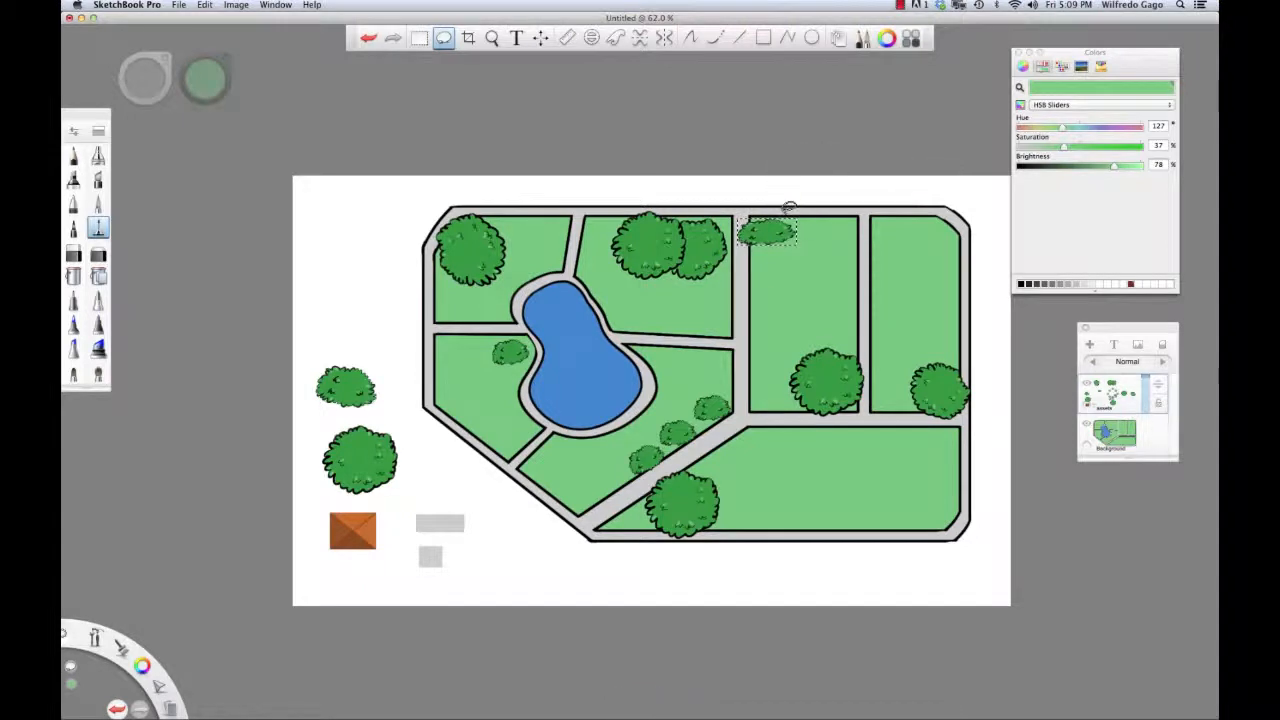
drag(797, 240, 826, 240)
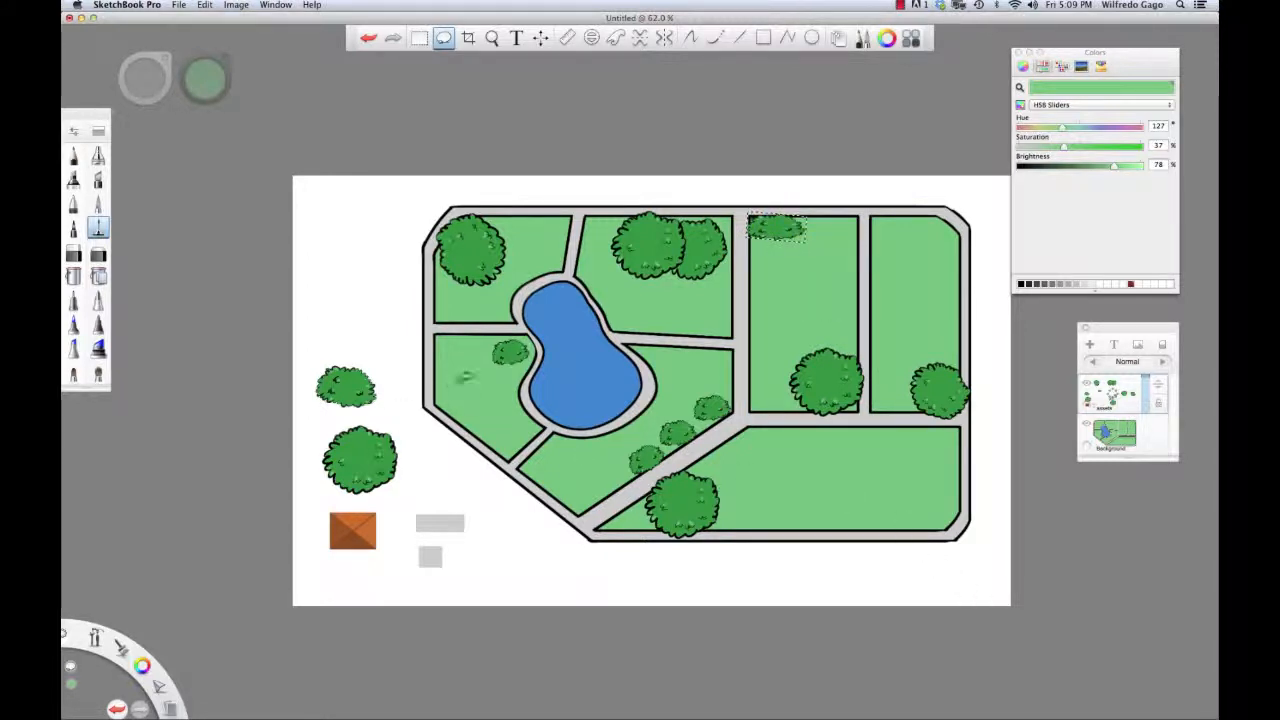
Step: Lasso the bush west of the pond, reshape it to be taller, and shift it up against the horizontal path
mouse_move(521, 340)
mouse_down()
mouse_move(486, 346)
mouse_move(483, 366)
mouse_move(545, 346)
mouse_move(517, 327)
mouse_move(523, 296)
mouse_up()
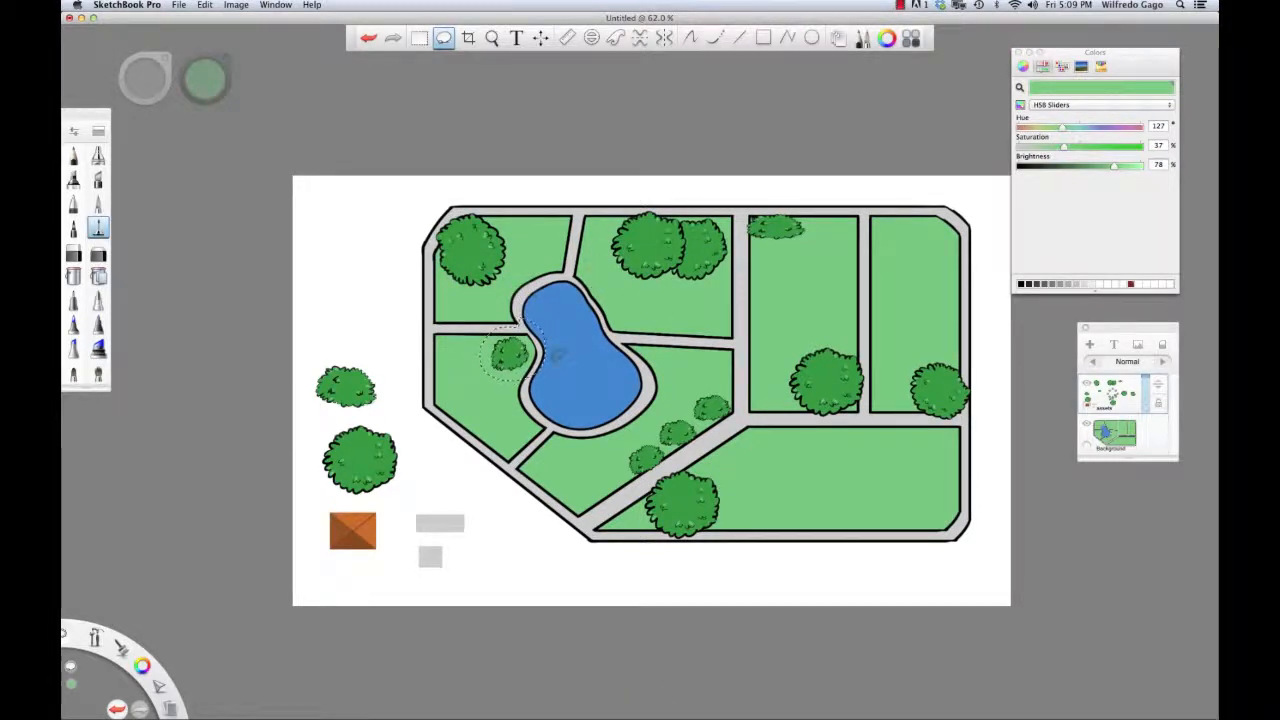
drag(564, 381, 560, 395)
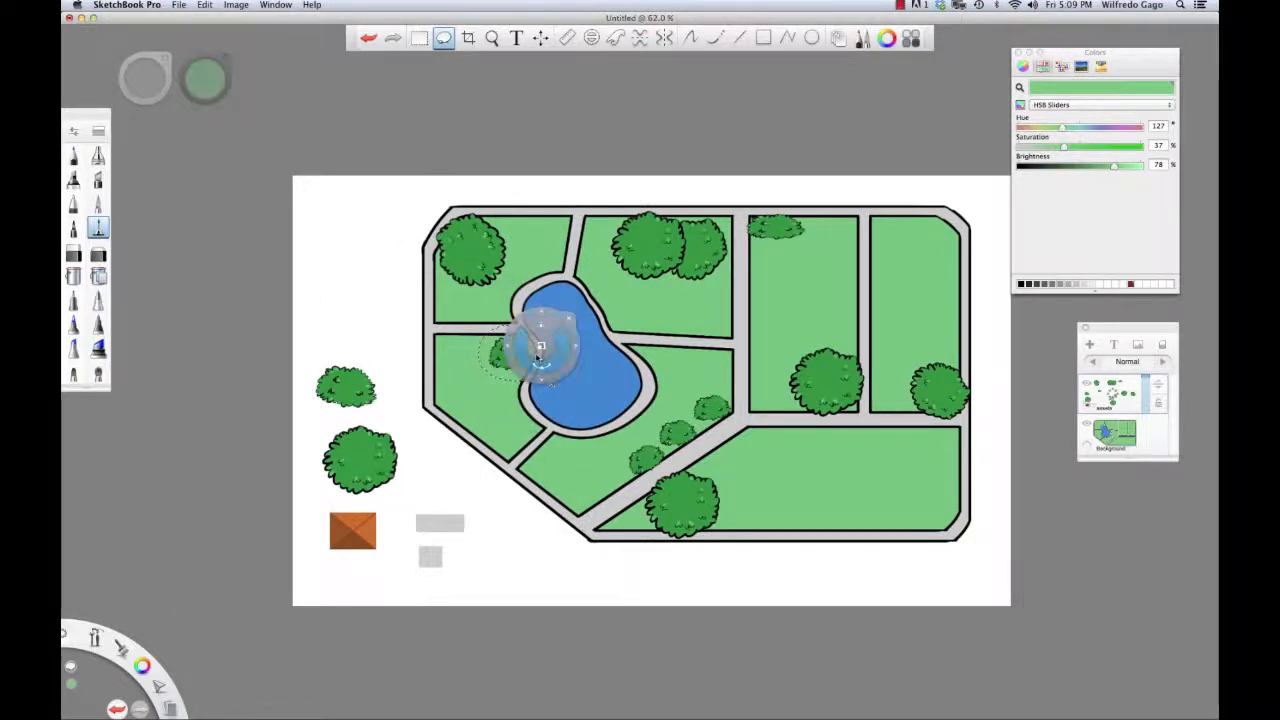
key(super+d)
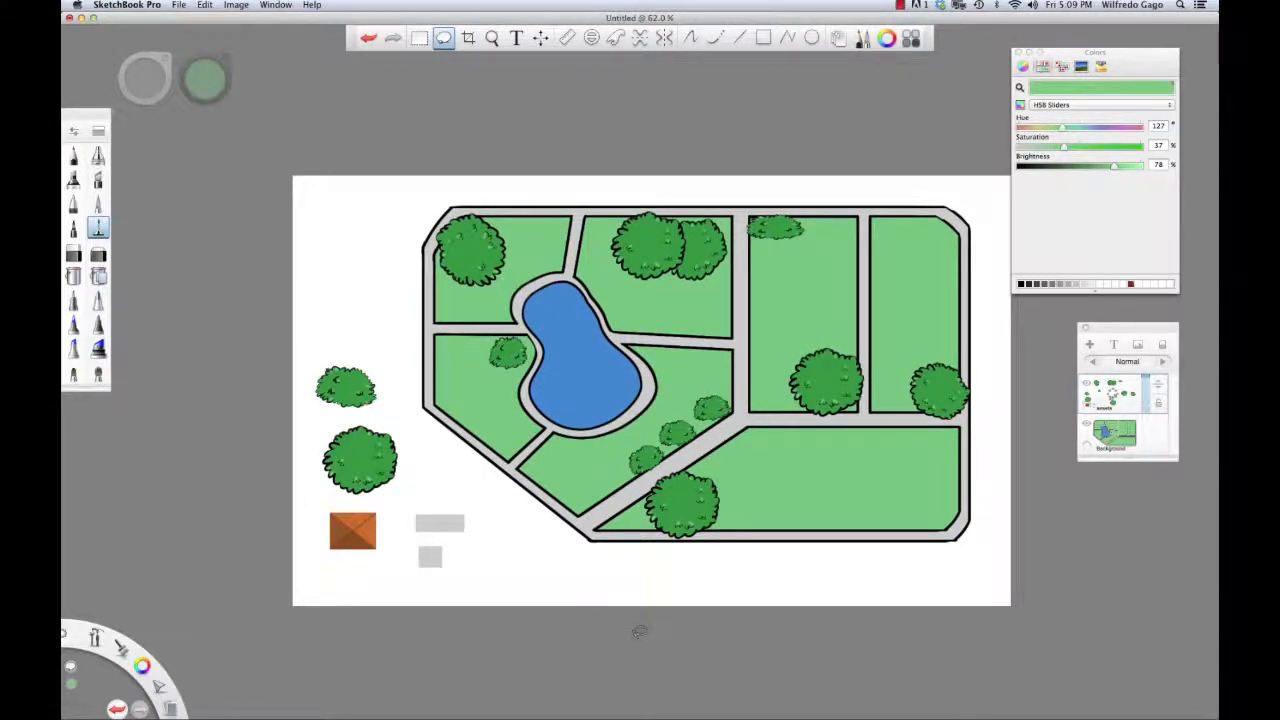
mouse_move(485, 368)
mouse_down()
mouse_move(486, 382)
mouse_move(534, 368)
mouse_up()
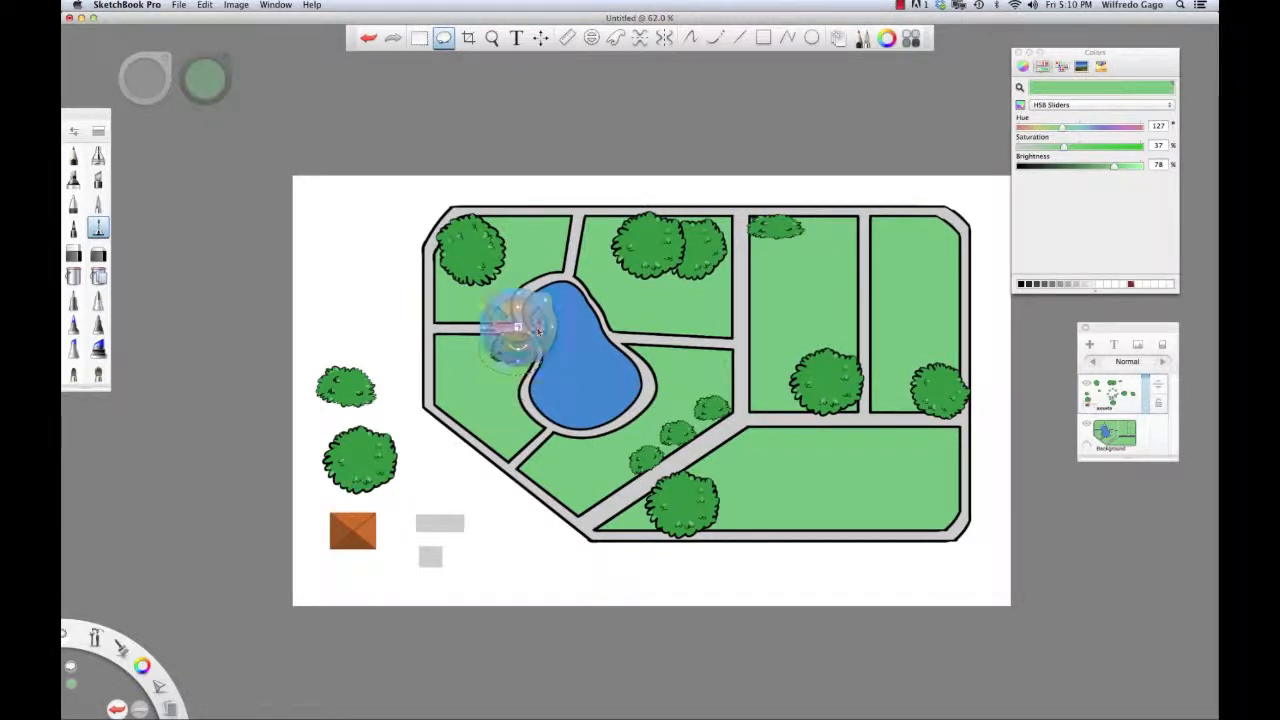
click(526, 307)
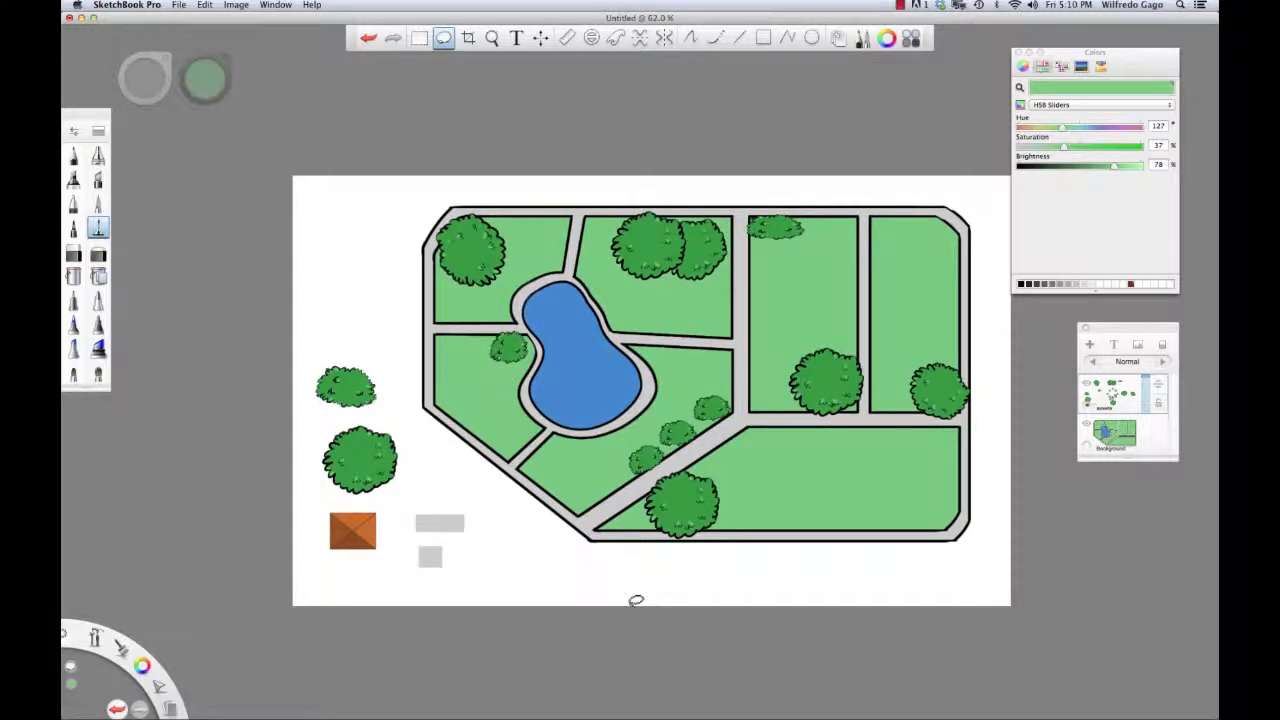
Step: Lasso and copy the orange roof asset, paste a reduced copy, and place it on the tall lawn below the wide bush
drag(350, 508, 320, 522)
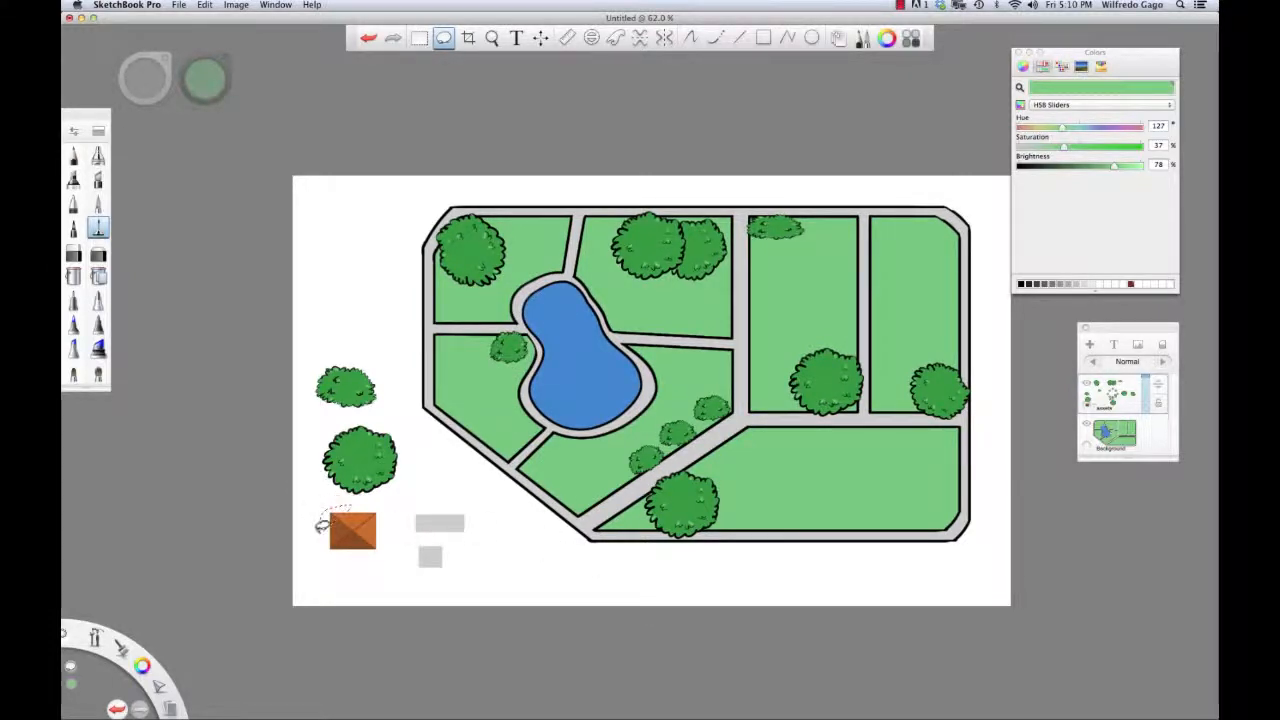
click(376, 510)
mouse_move(383, 510)
mouse_down()
mouse_move(322, 513)
mouse_move(332, 554)
mouse_move(379, 545)
mouse_move(389, 522)
mouse_move(318, 503)
mouse_up()
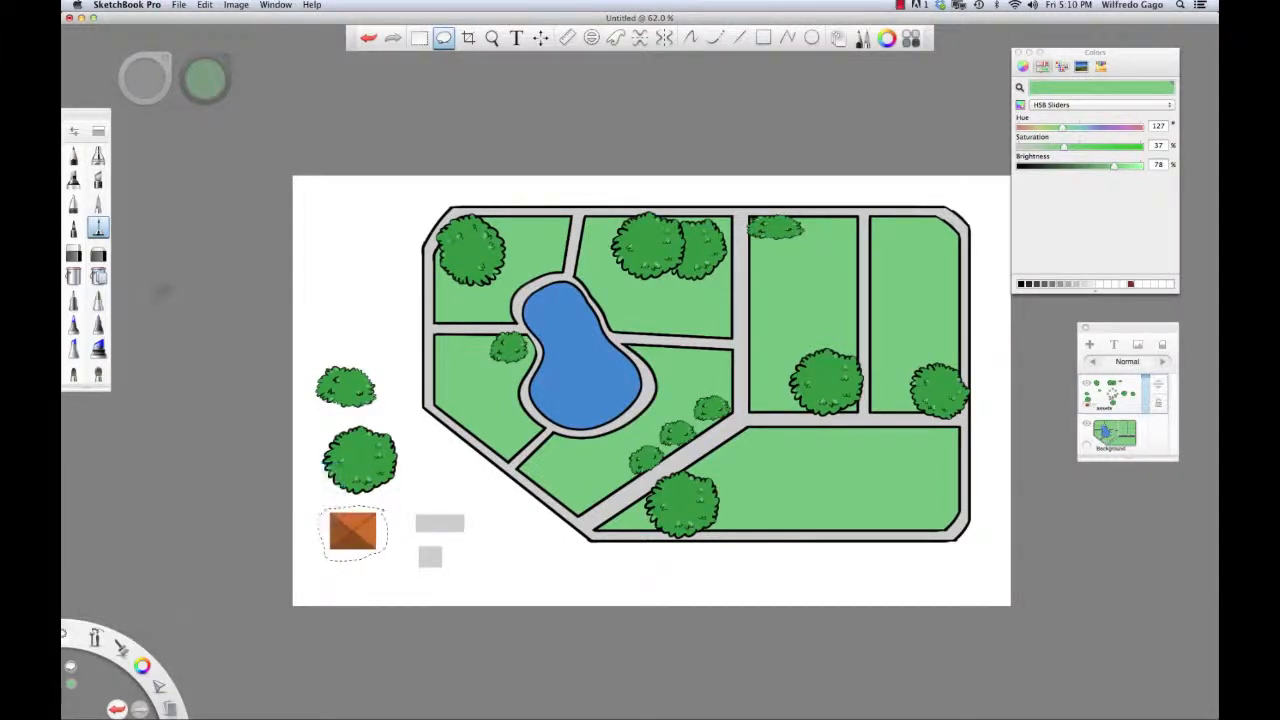
click(420, 535)
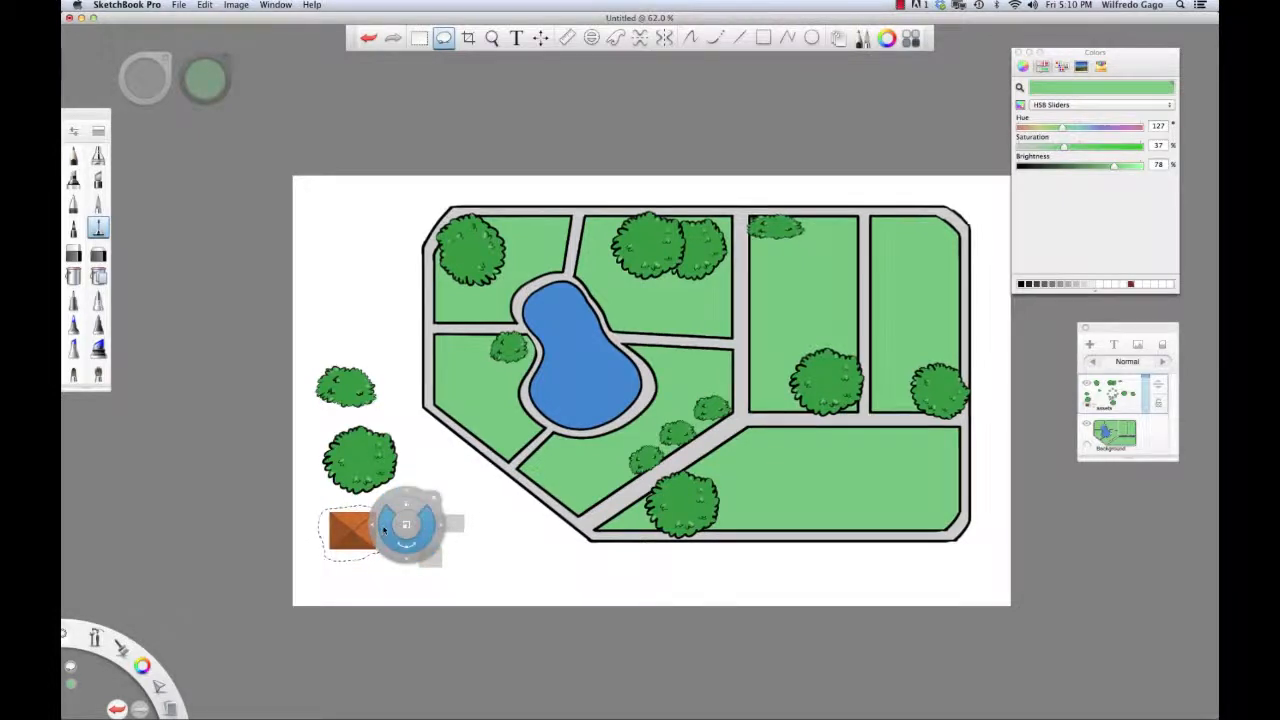
key(super+c)
key(super+v)
drag(678, 378, 811, 294)
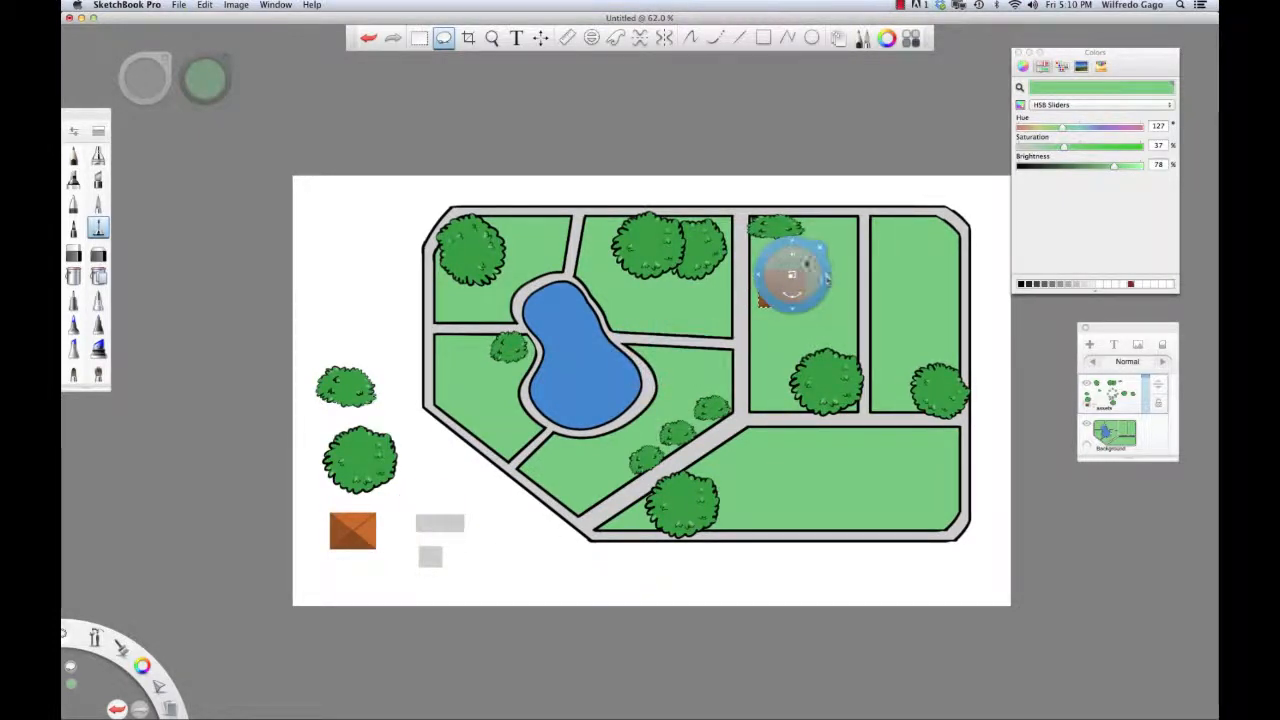
drag(793, 273, 760, 295)
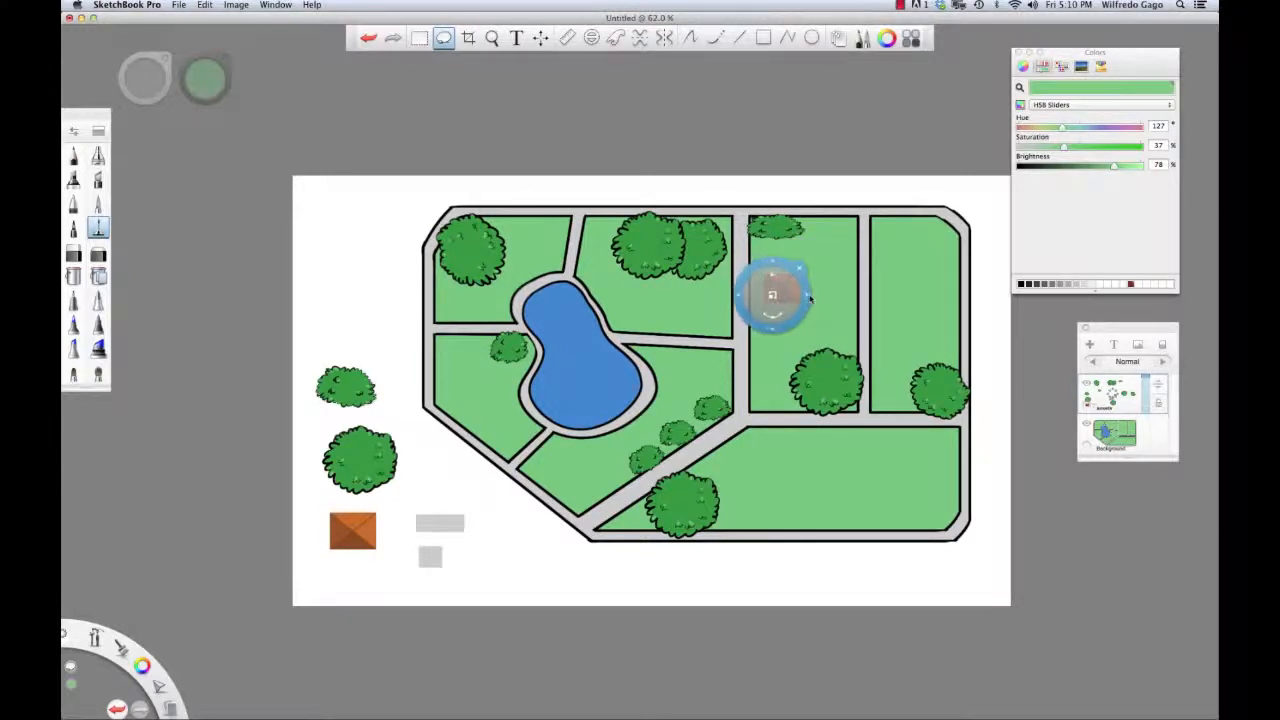
click(812, 291)
Step: Lasso and copy the reduced roof on the tall lawn, then paste the duplicate level with it on its east side
key(super+v)
key(super+z)
drag(795, 268, 747, 282)
mouse_move(808, 311)
mouse_down()
mouse_move(814, 277)
mouse_move(797, 268)
mouse_up()
key(super+c)
key(super+v)
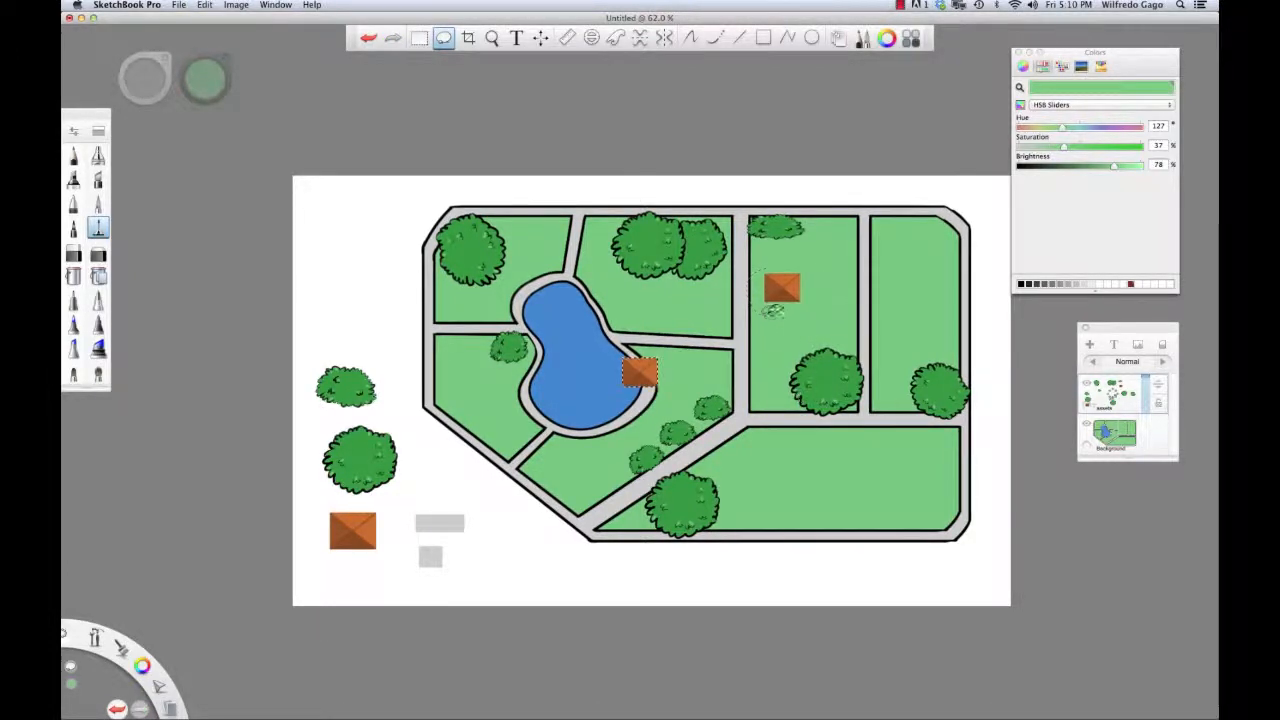
drag(662, 383, 860, 301)
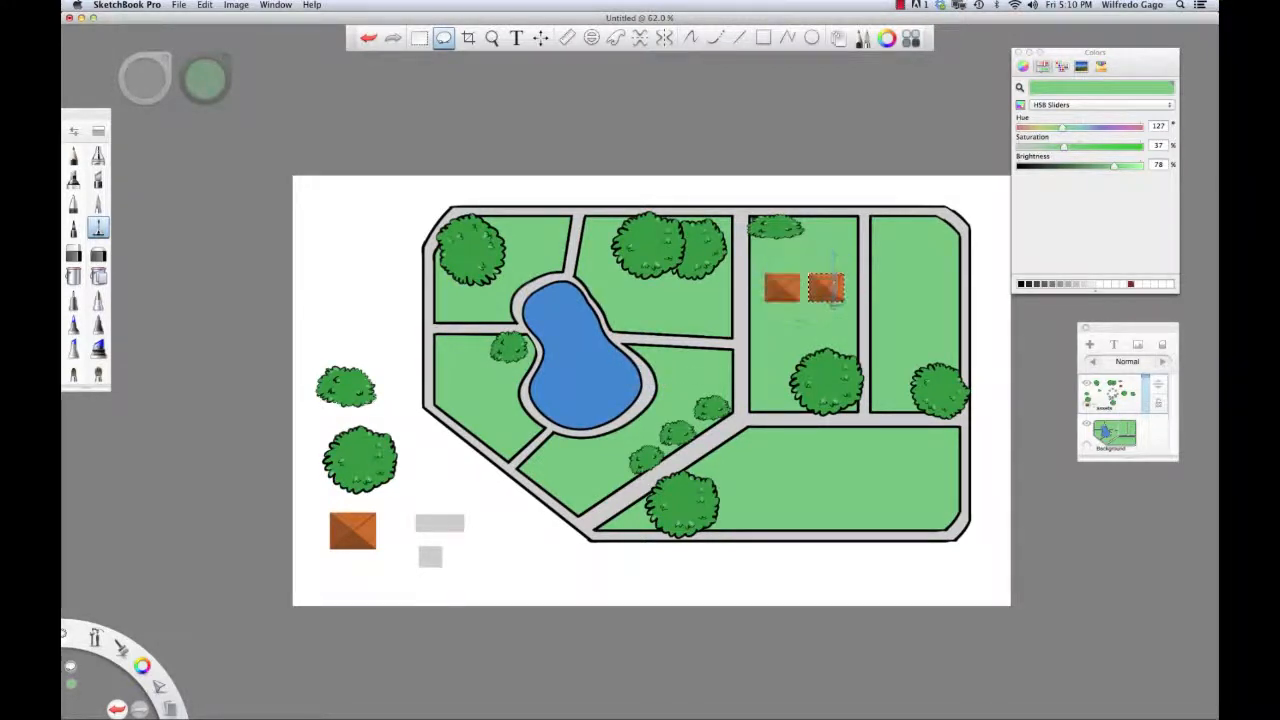
Step: Paste two more reduced roofs and set them as a second row directly beneath the first pair
key(super+v)
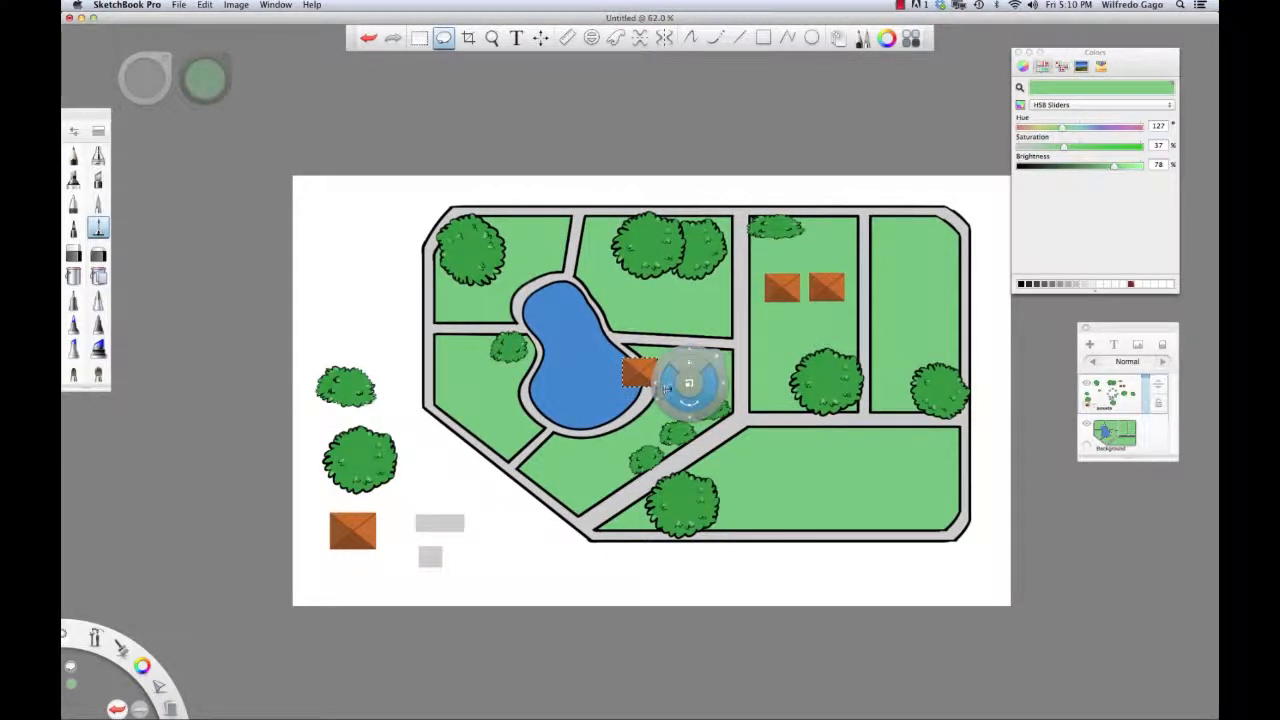
drag(667, 388, 791, 337)
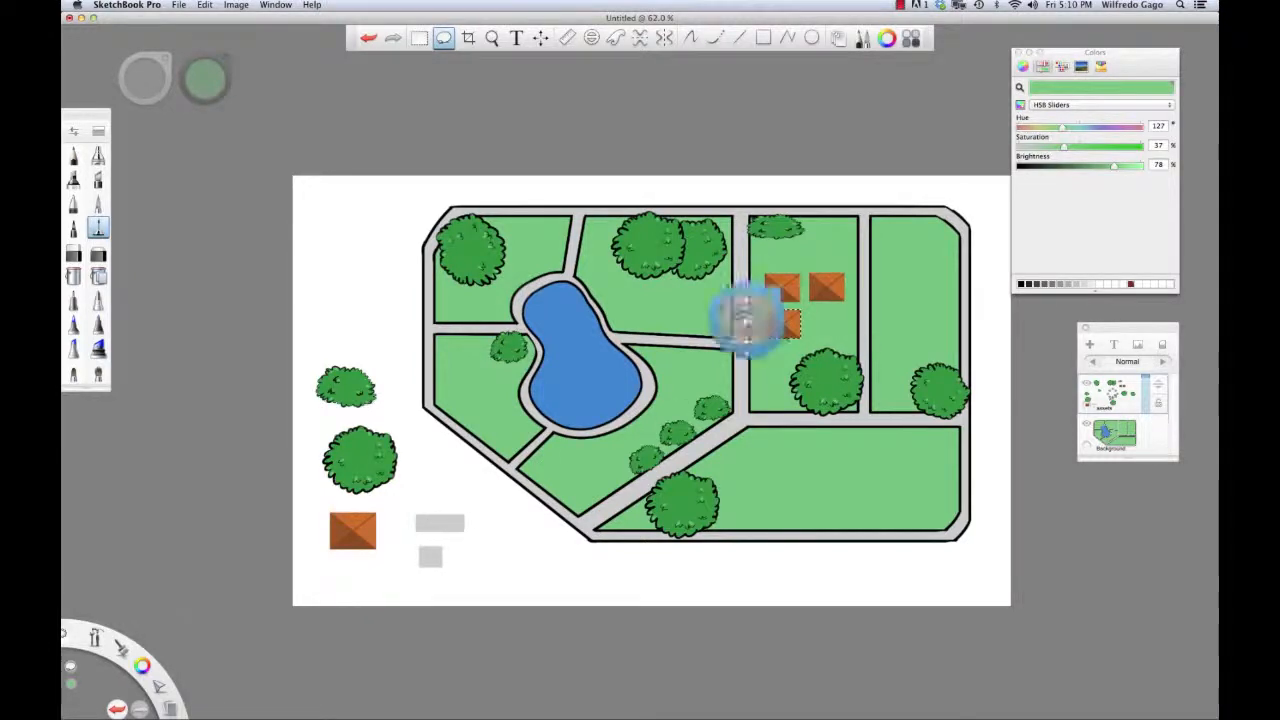
drag(794, 334, 836, 318)
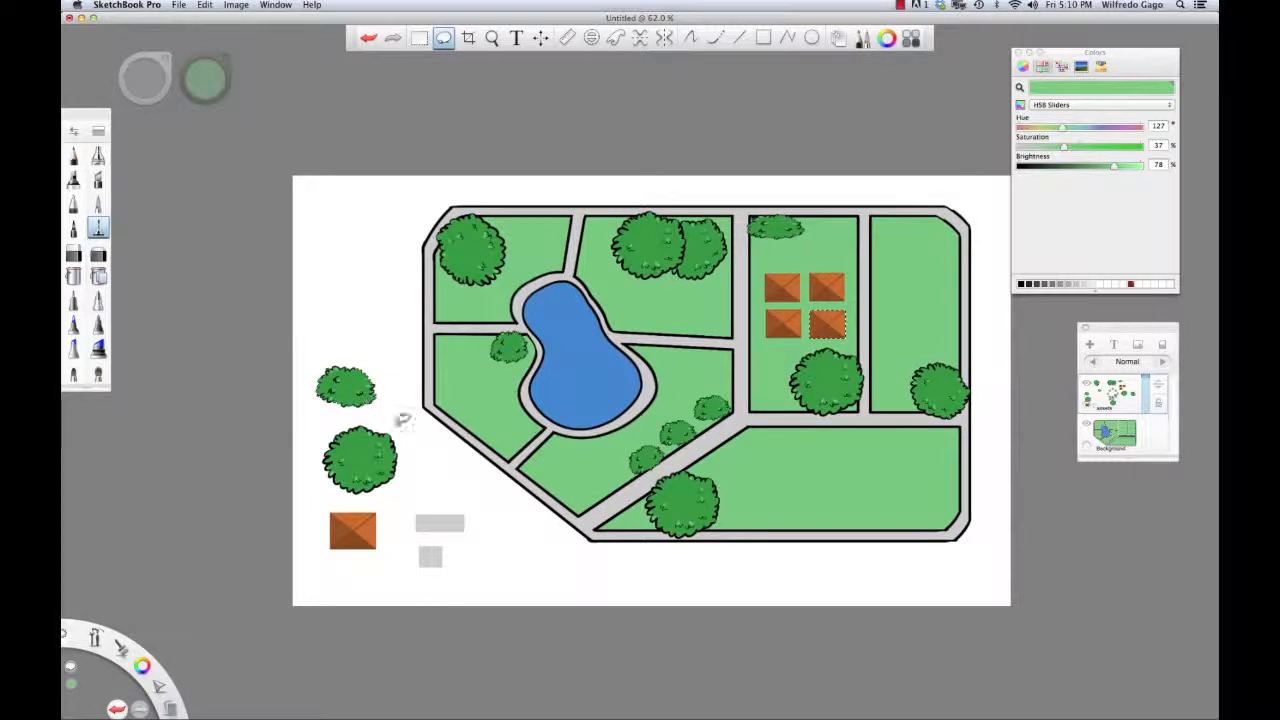
Step: Copy the long grey bar asset and place three reduced copies in a horizontal row on the lawn northeast of the pond
mouse_move(428, 505)
mouse_down()
mouse_move(434, 543)
mouse_move(463, 543)
mouse_move(458, 512)
mouse_up()
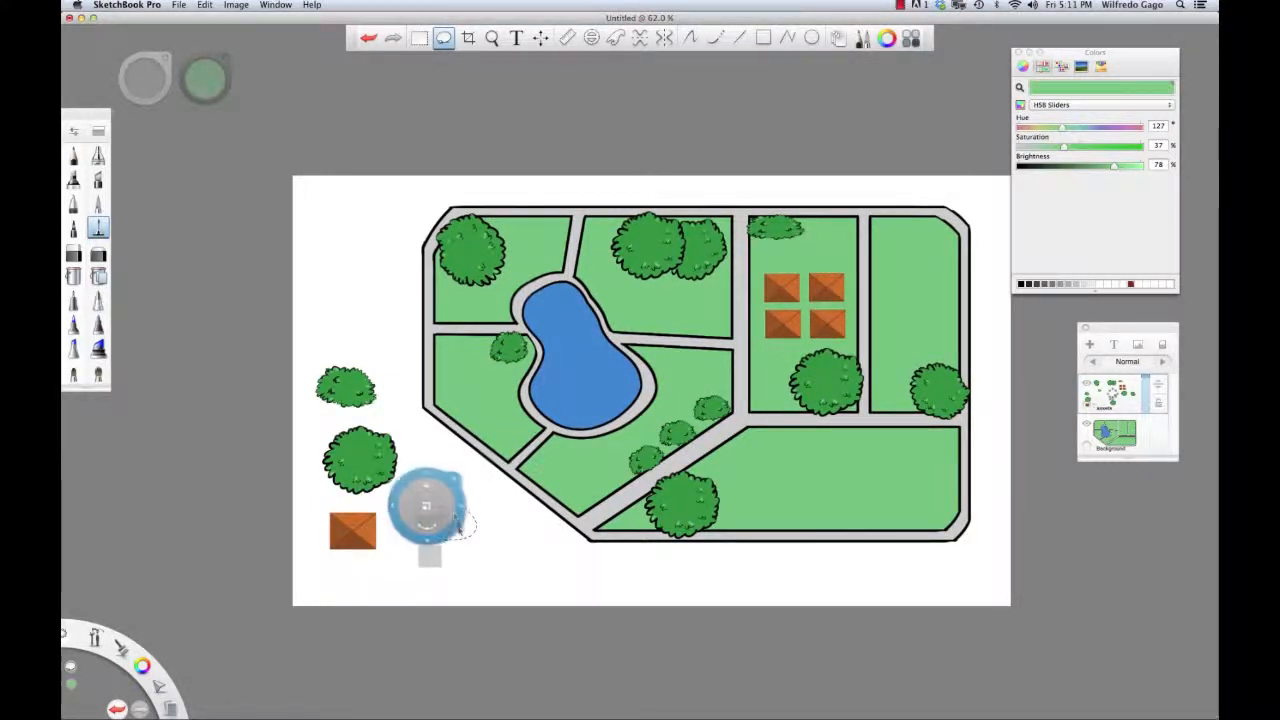
key(super+c)
key(super+v)
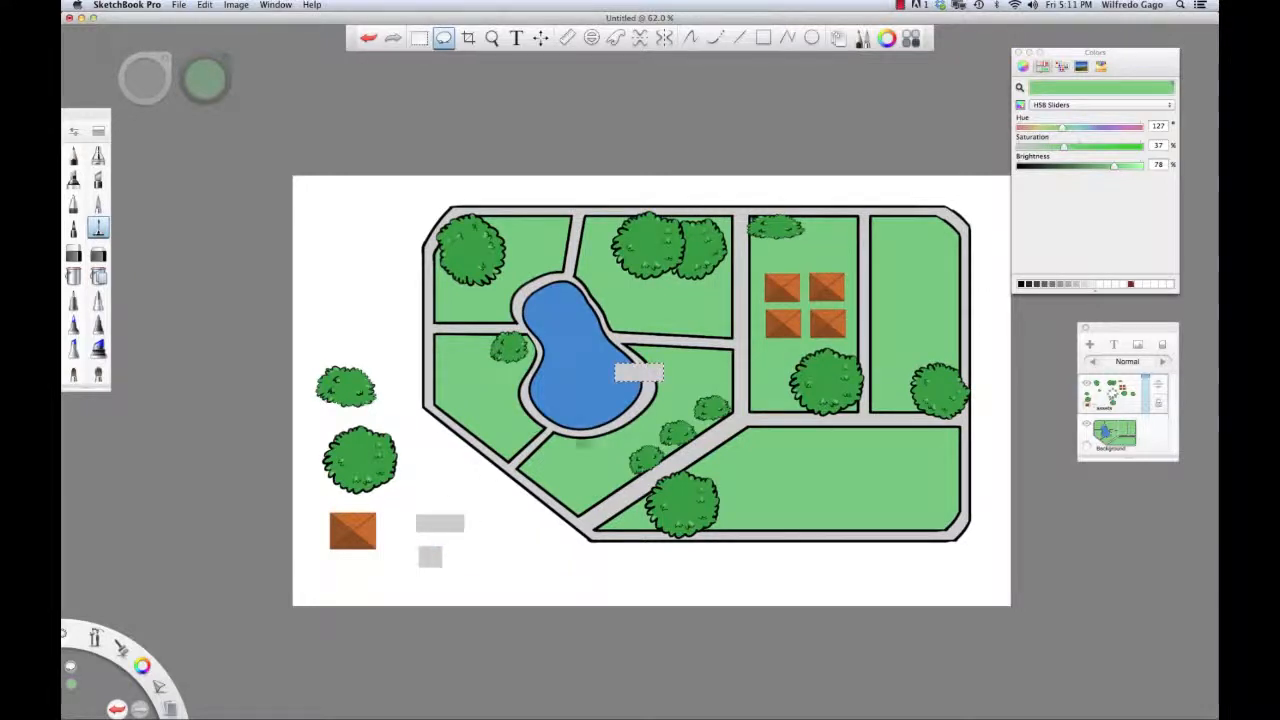
drag(652, 374, 593, 338)
drag(557, 378, 554, 382)
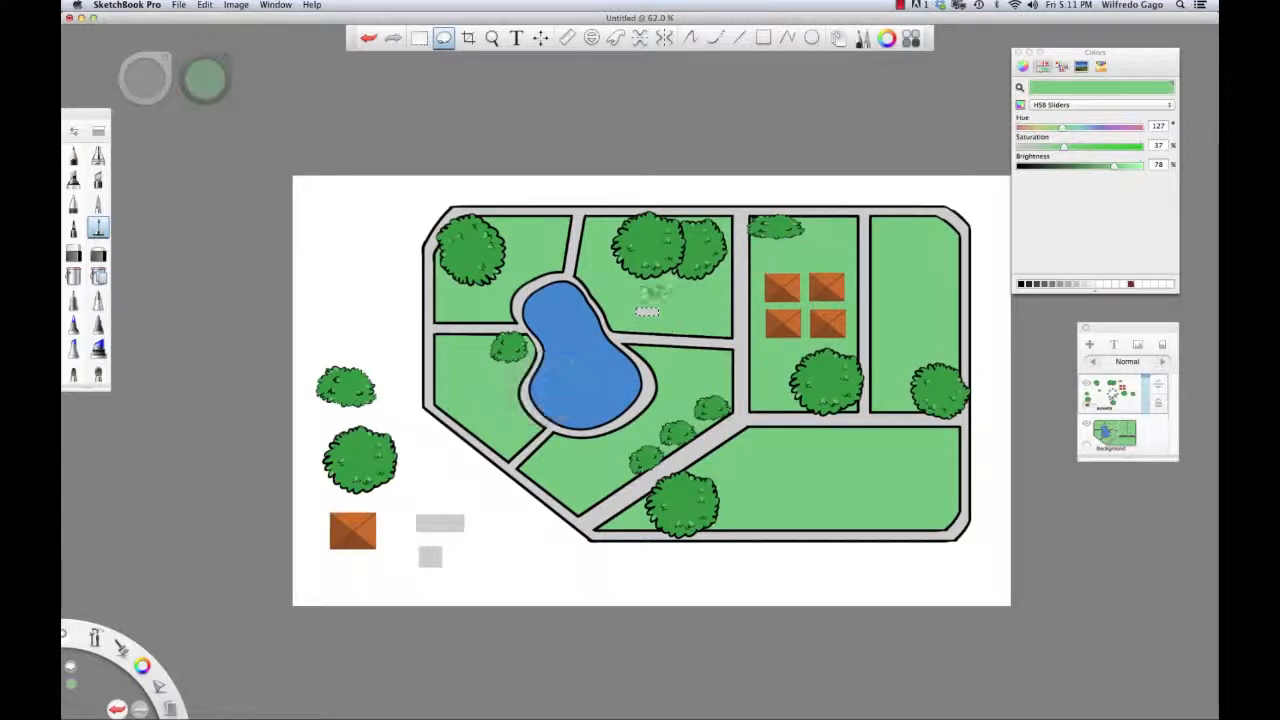
key(super+c)
key(super+v)
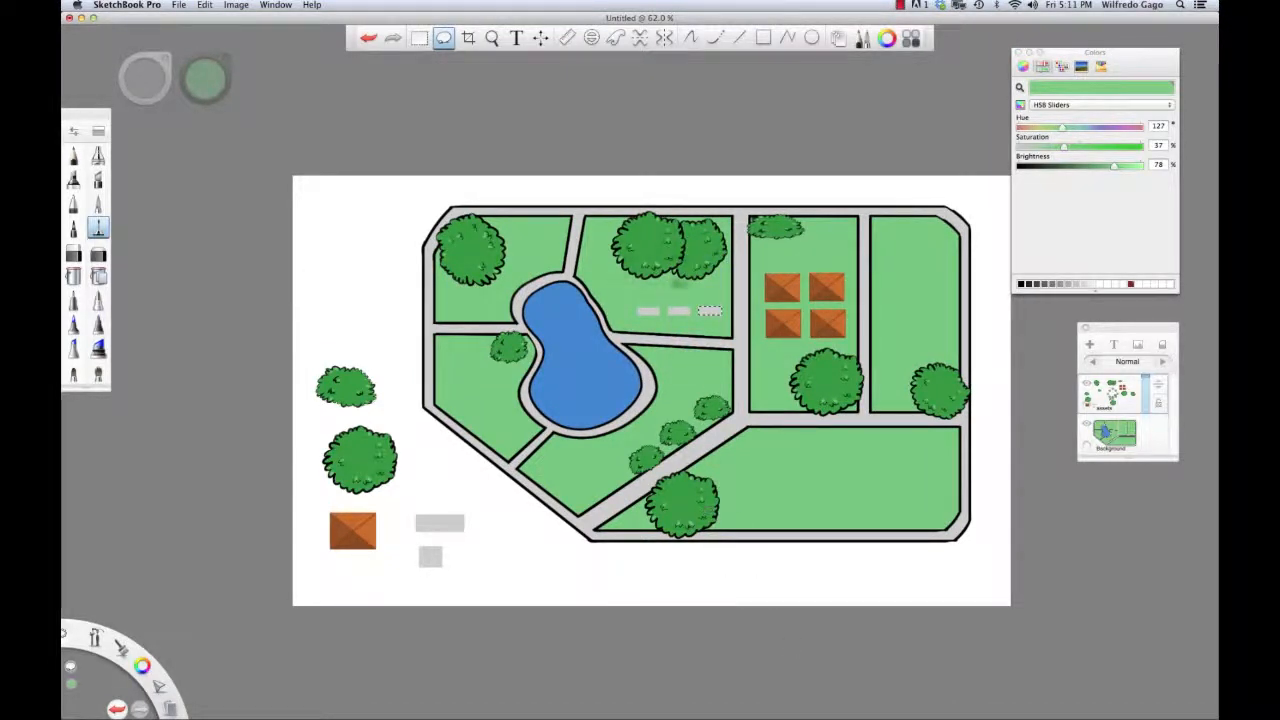
Step: Lasso the three grey bars together, tilt them slightly clockwise, shift them up and toward the pond, and deselect
mouse_move(717, 299)
mouse_down()
mouse_move(629, 300)
mouse_move(652, 326)
mouse_move(722, 300)
mouse_up()
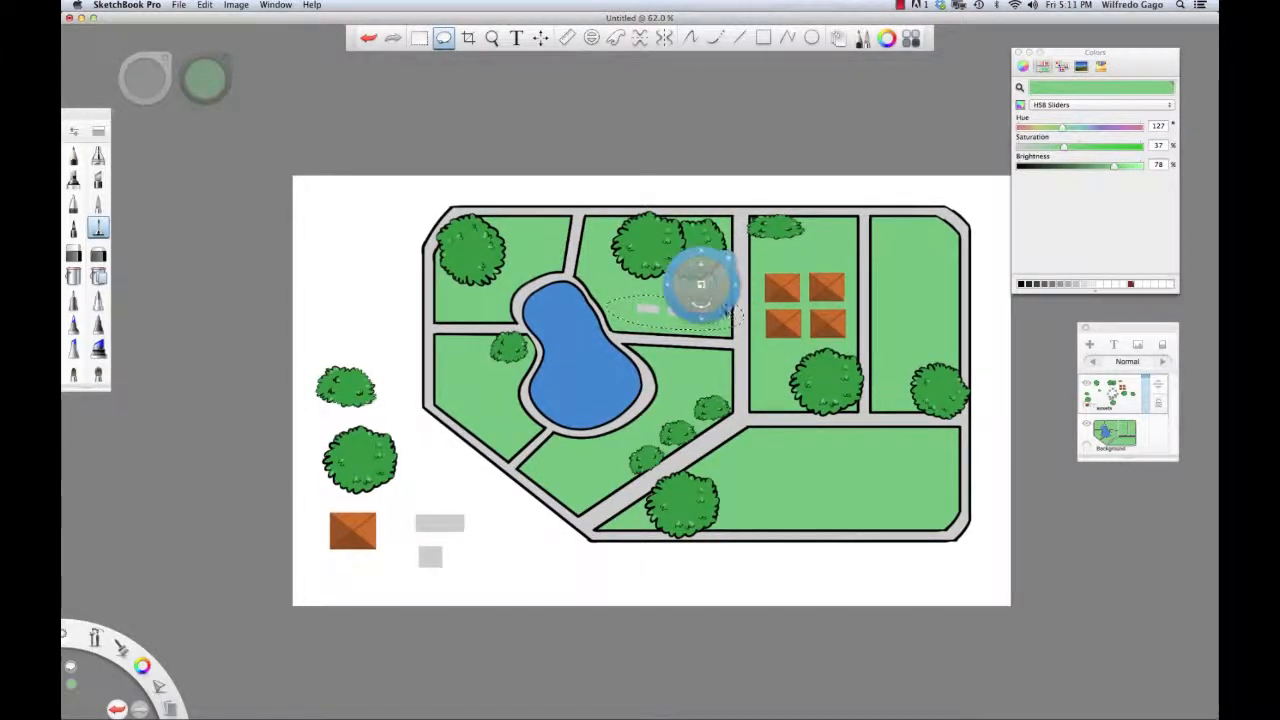
drag(714, 312, 708, 300)
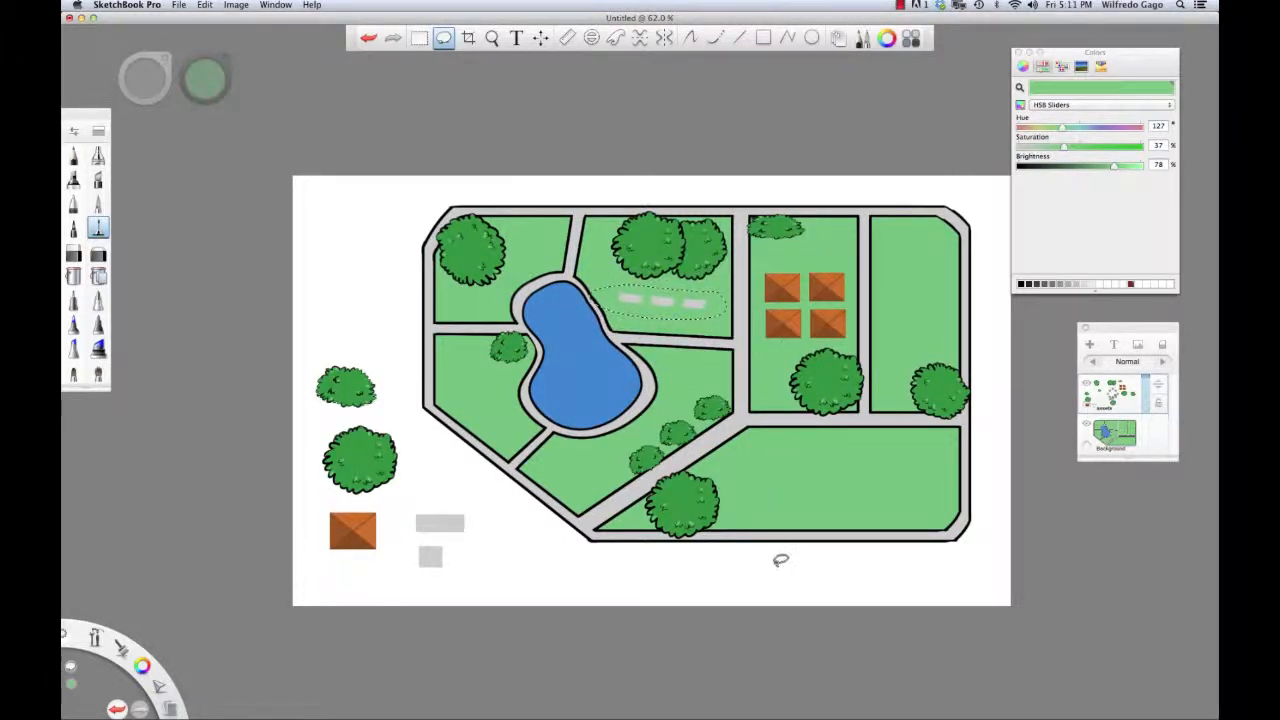
key(super+d)
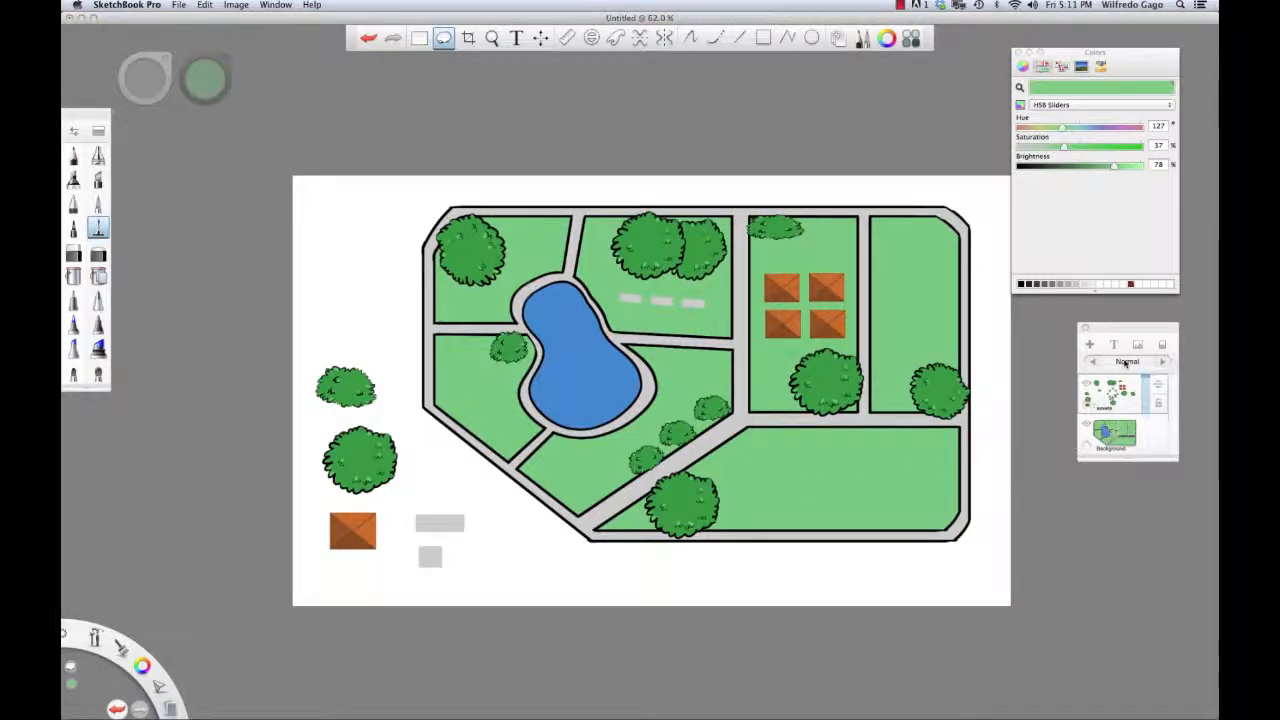
Step: Make the Background layer active and set the drawing colour to black
click(1150, 440)
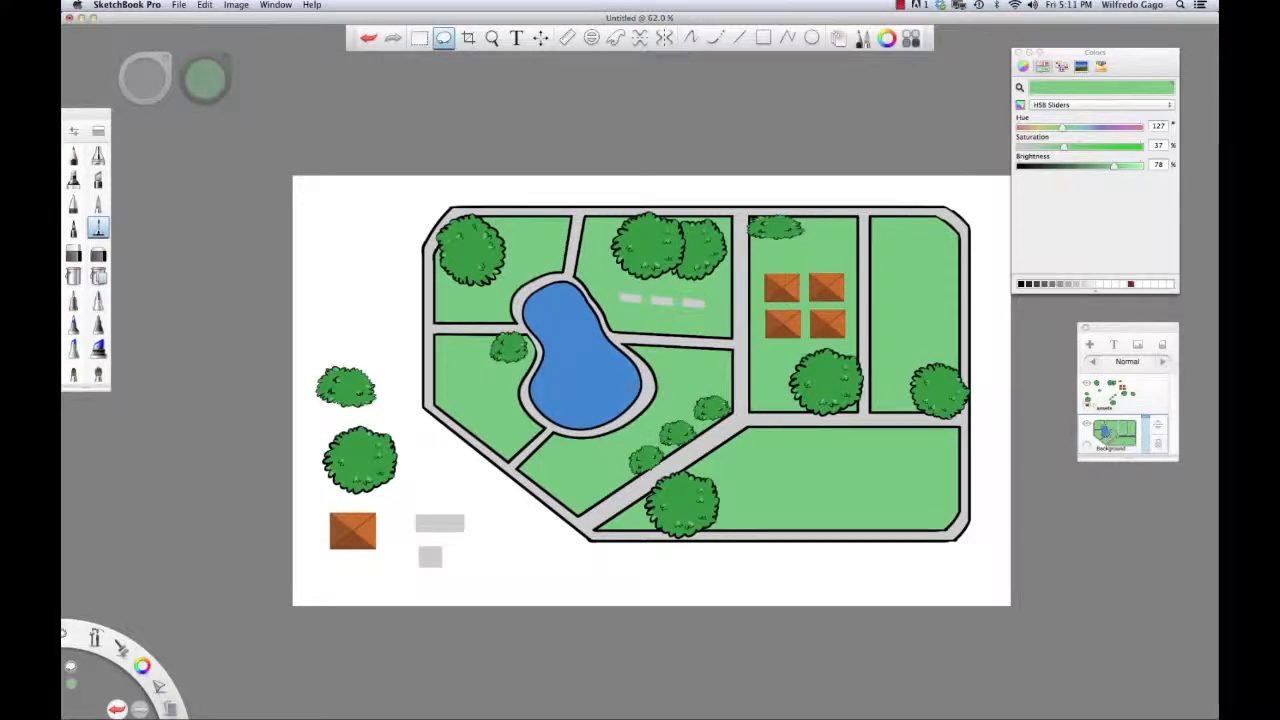
click(838, 38)
click(838, 38)
mouse_move(142, 664)
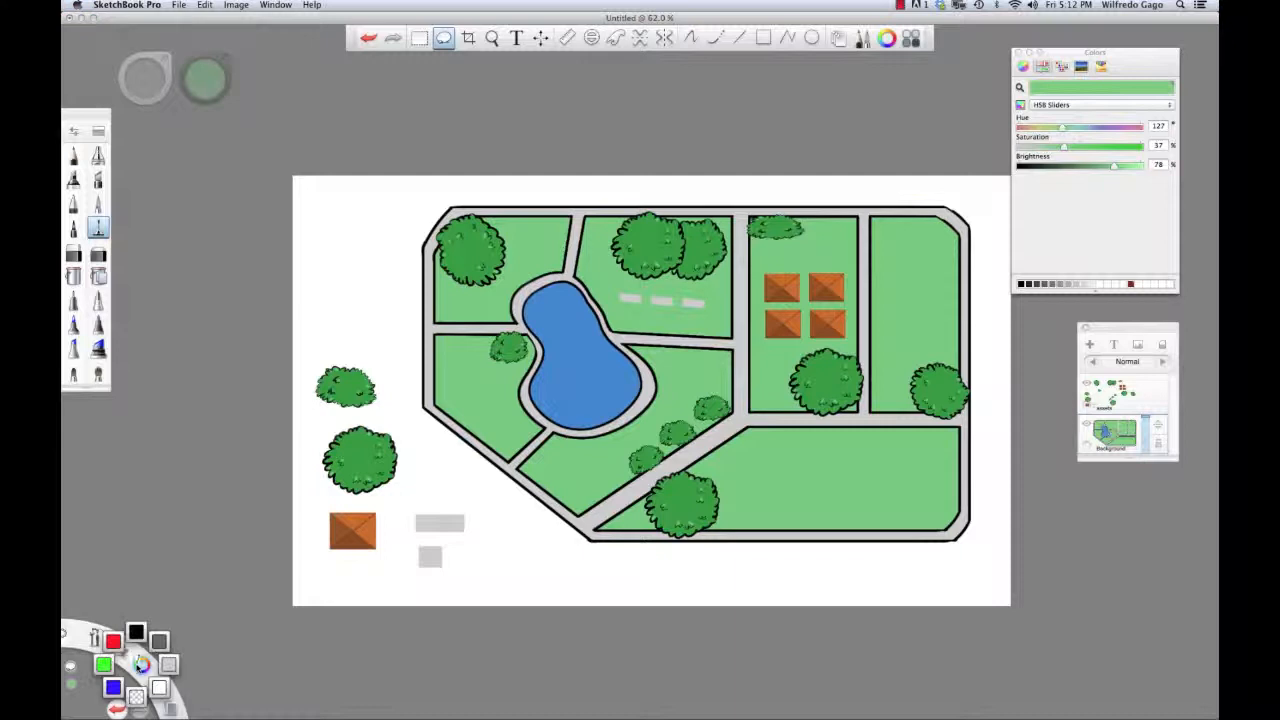
click(137, 634)
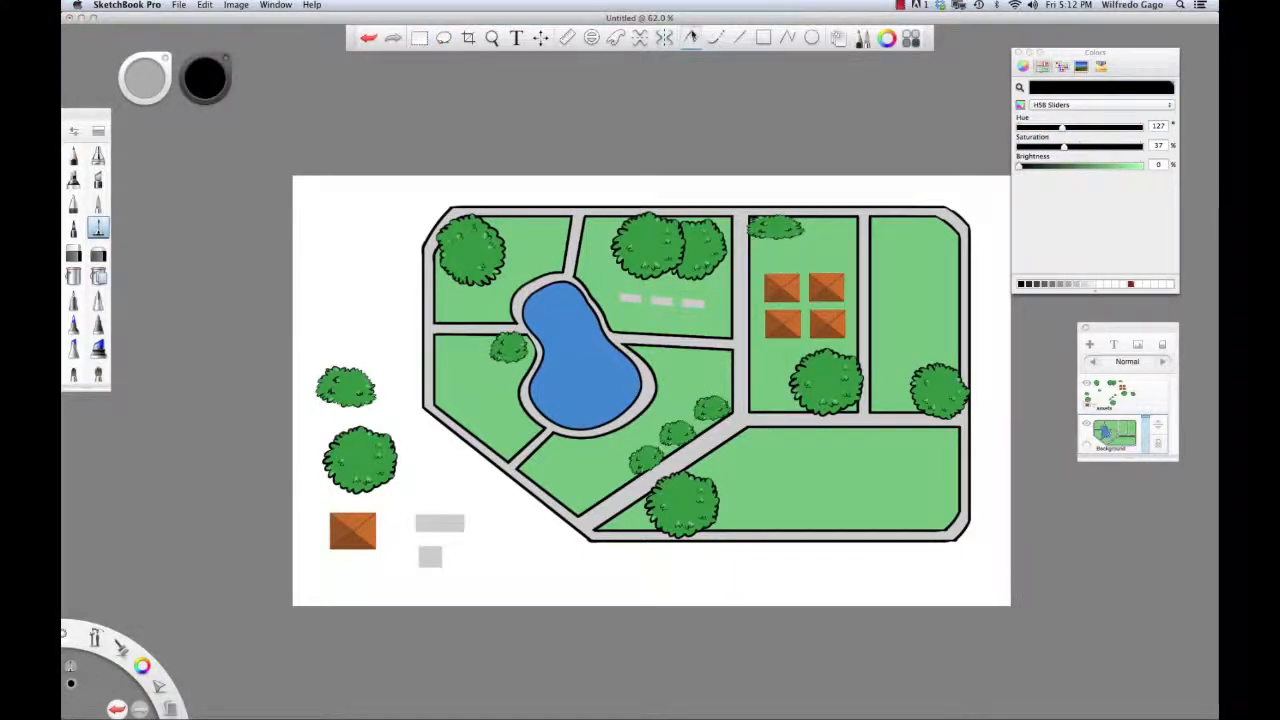
Step: Draw straight horizontal lines dividing the large lower lawn in half and cutting off the bottom of the easternmost tall lawn
click(740, 37)
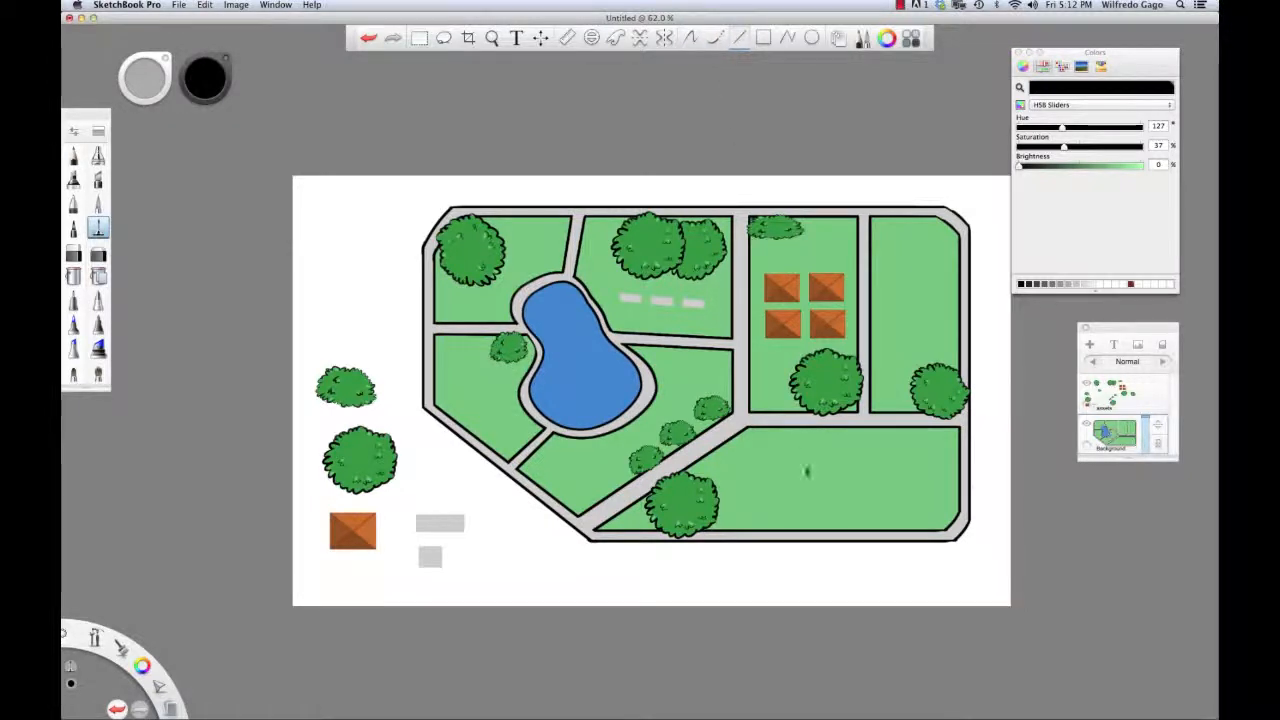
drag(688, 470, 960, 466)
key(ctrl+z)
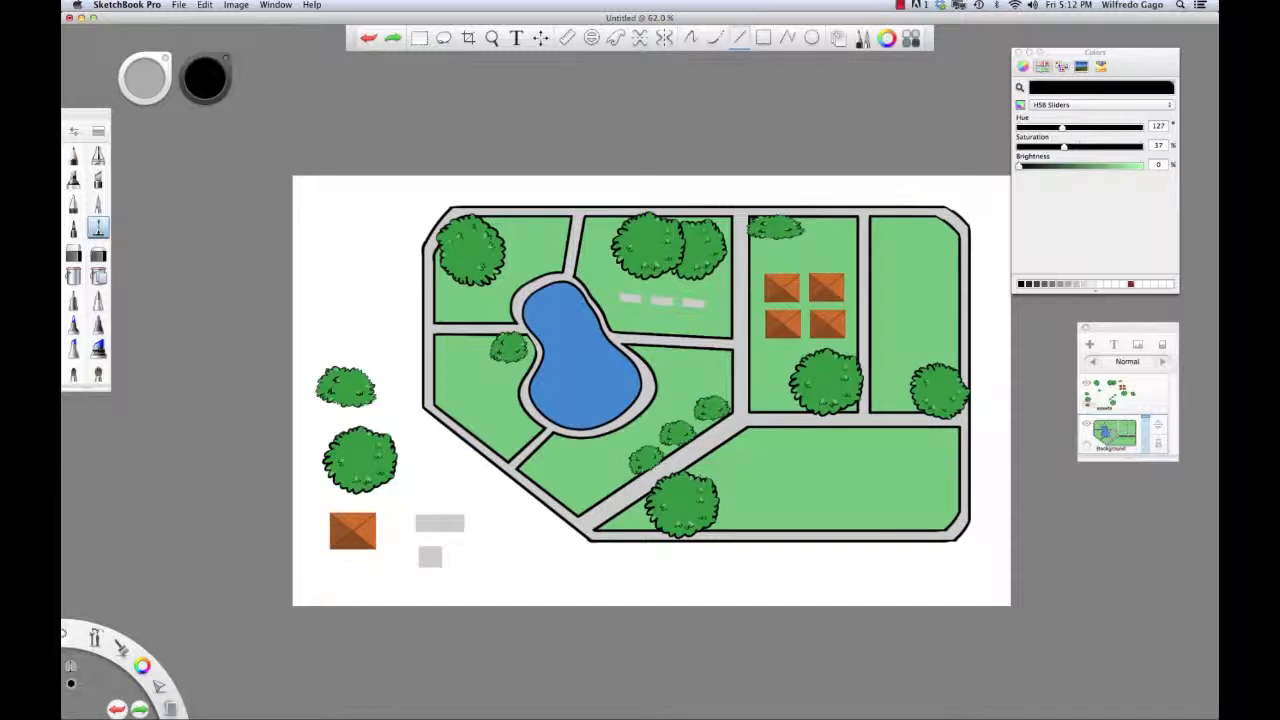
mouse_move(690, 476)
mouse_down()
mouse_move(958, 476)
mouse_move(955, 487)
mouse_up()
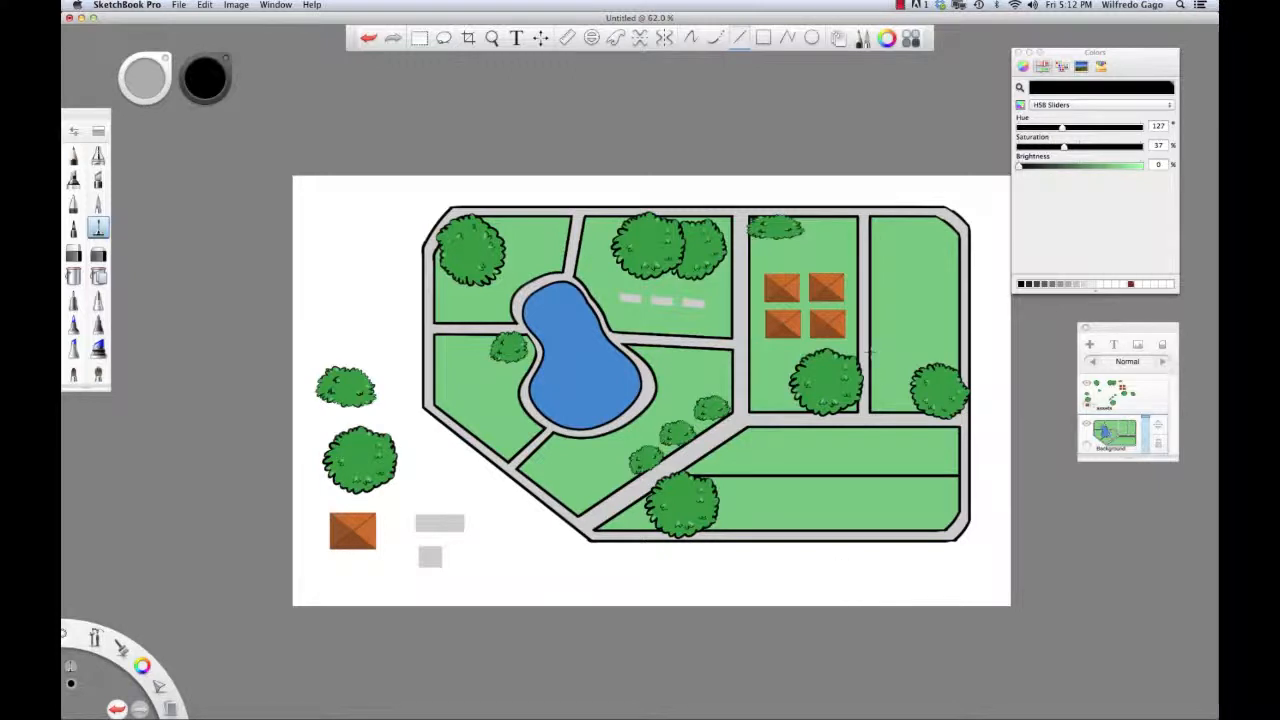
drag(868, 352, 956, 352)
Step: Mix a sandy yellow with hue 48 and saturation 40%, and flood fill the upper strip of the divided lower lawn
drag(1019, 166, 1110, 169)
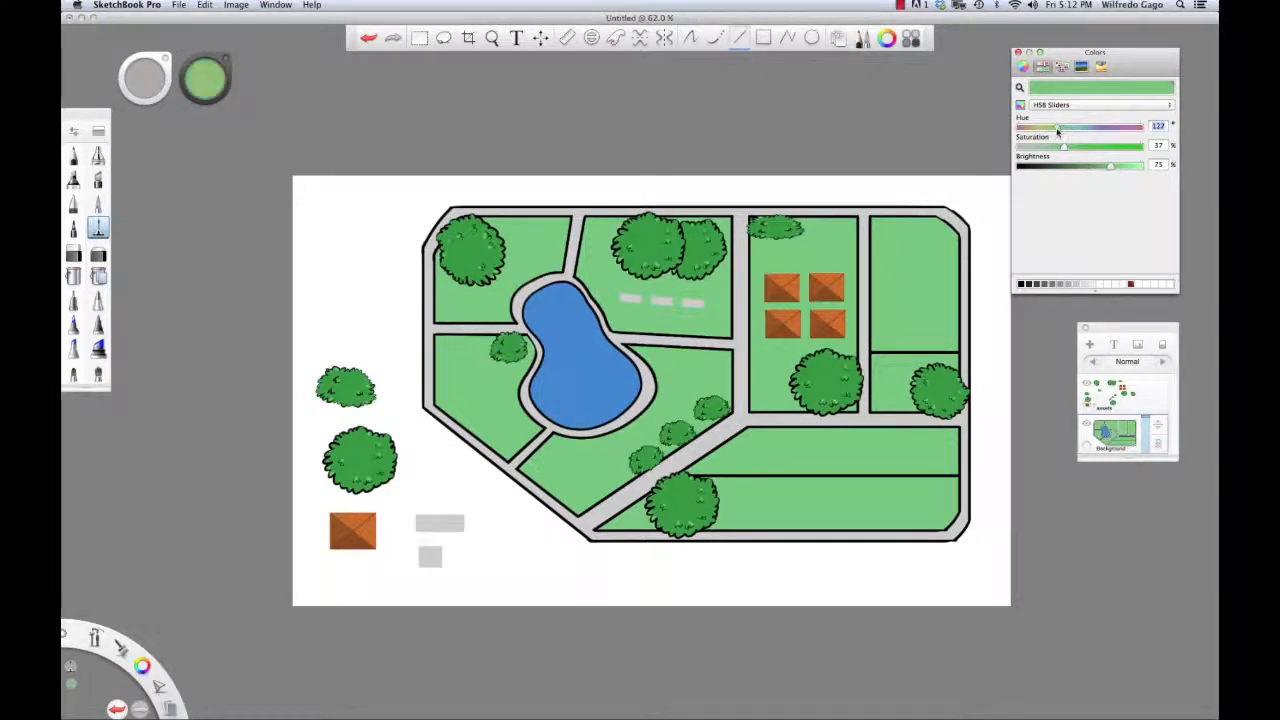
drag(1059, 130, 1047, 136)
drag(1110, 166, 1120, 170)
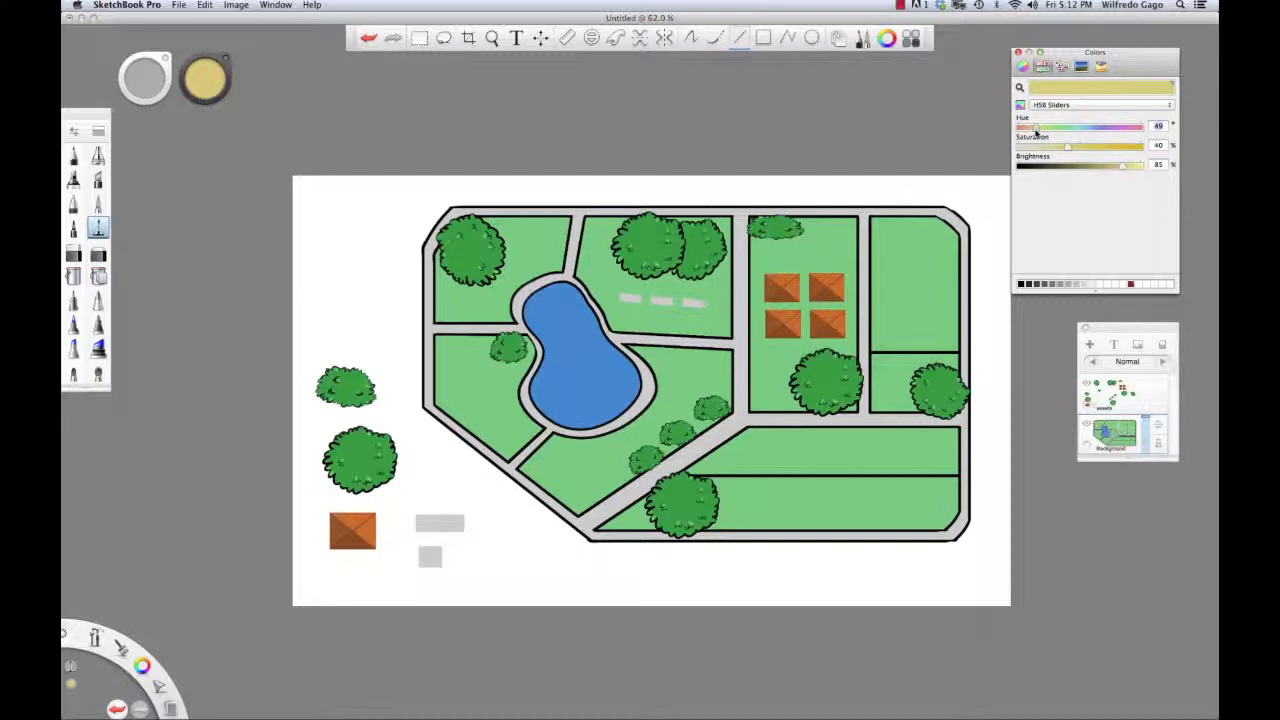
drag(1036, 132, 1035, 132)
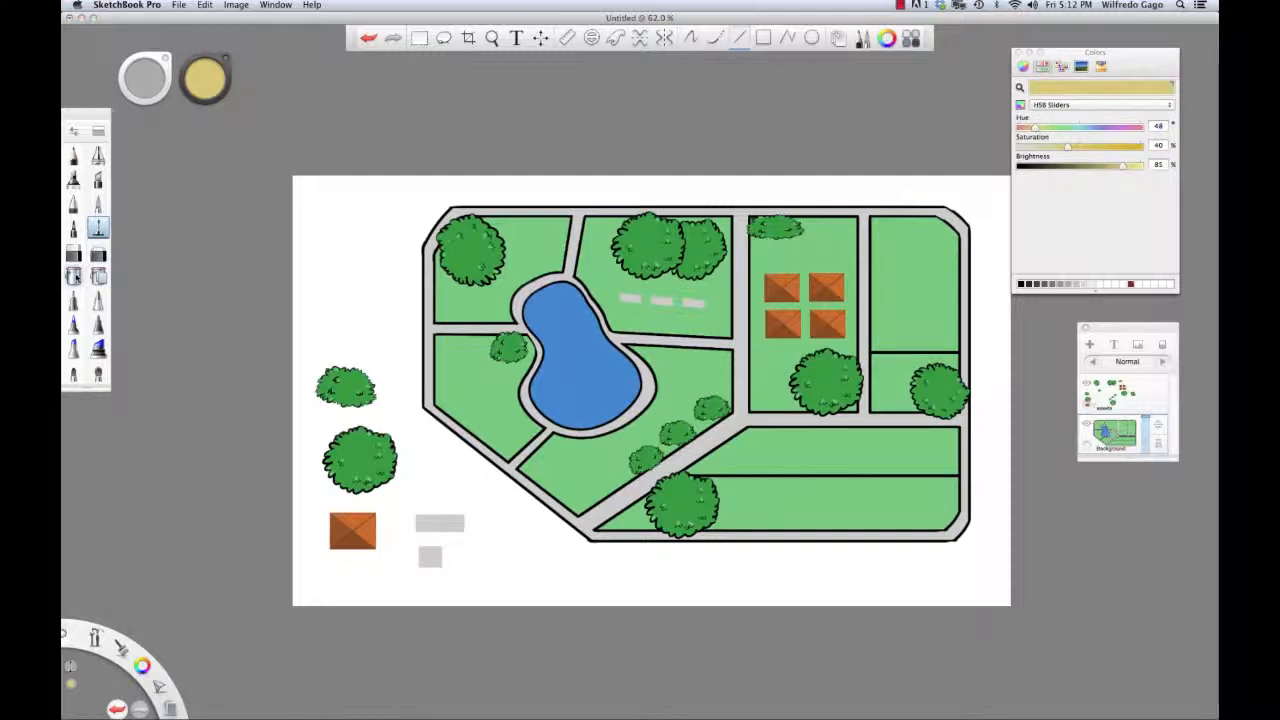
click(74, 277)
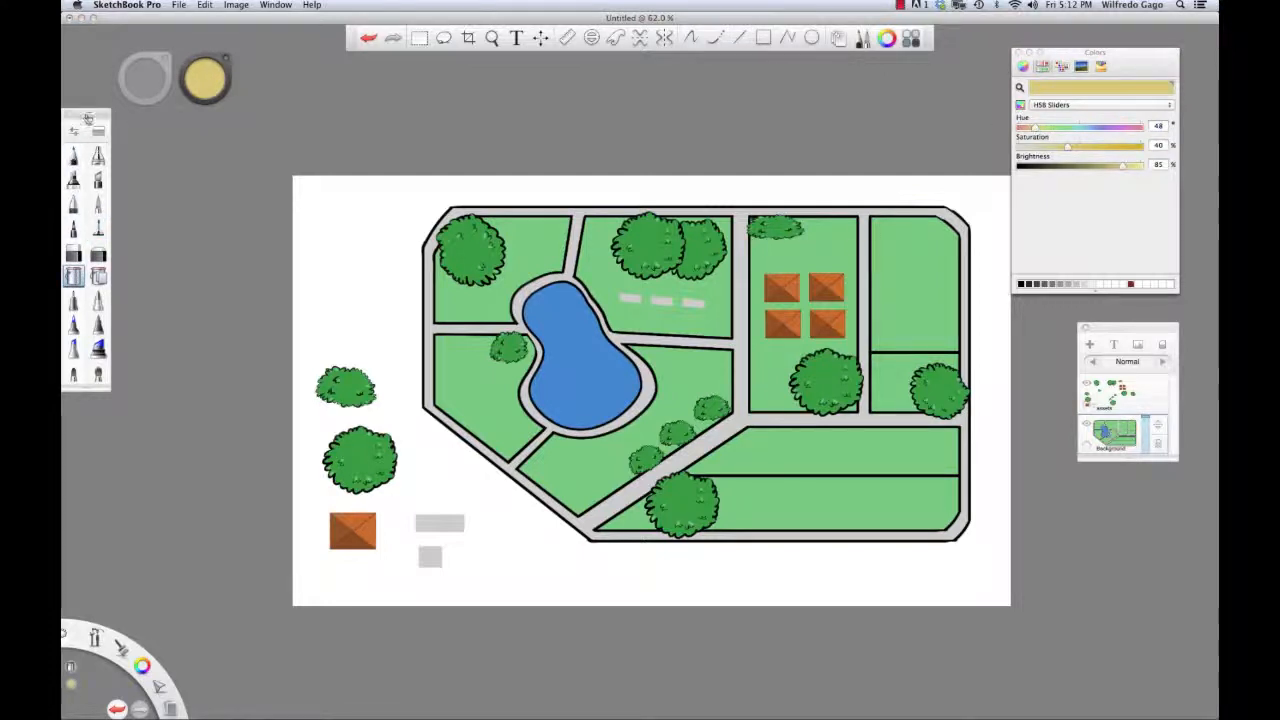
click(806, 440)
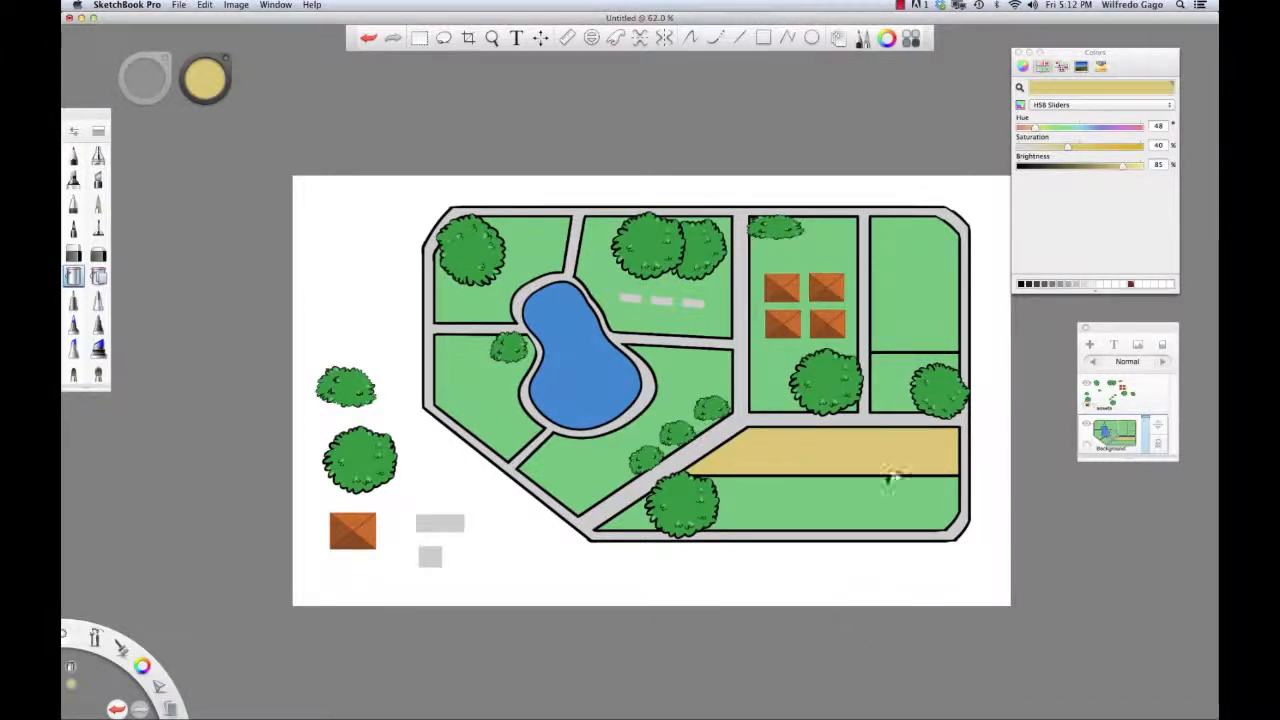
Step: Fill the upper section of the easternmost lawn with a dark brown of hue 48, saturation 21% and brightness 26%
drag(1122, 165, 1048, 175)
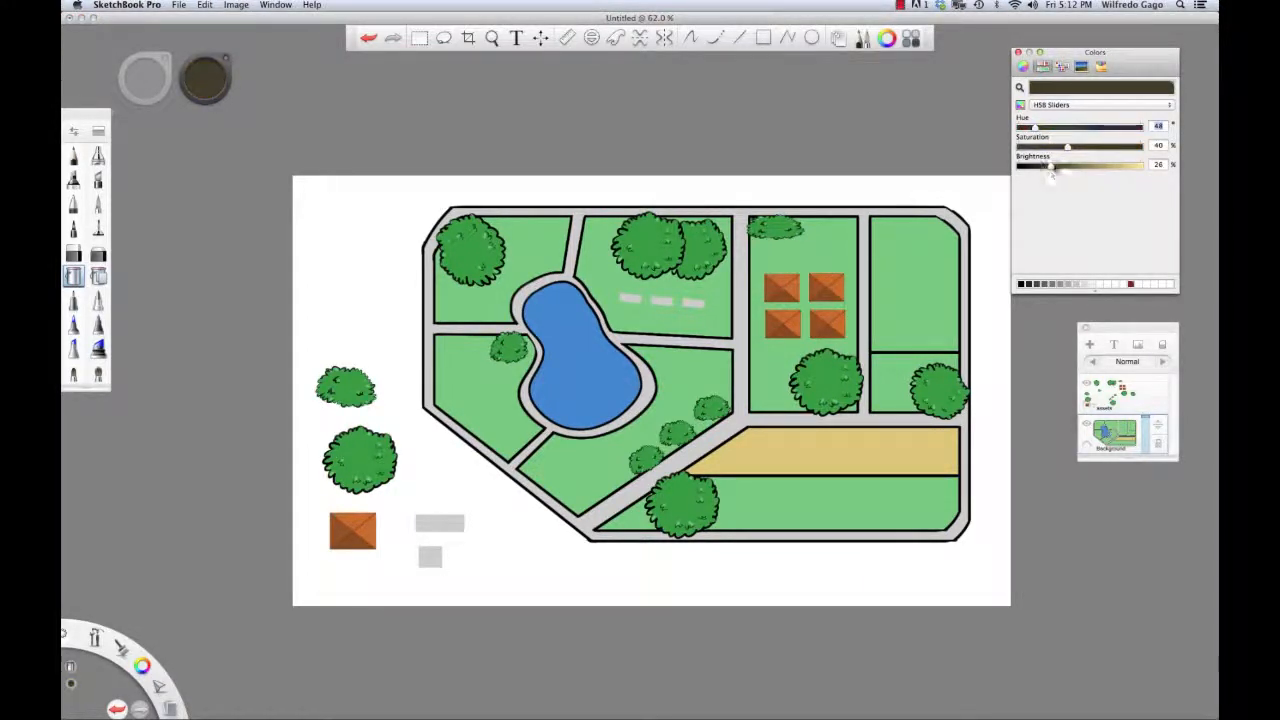
click(925, 282)
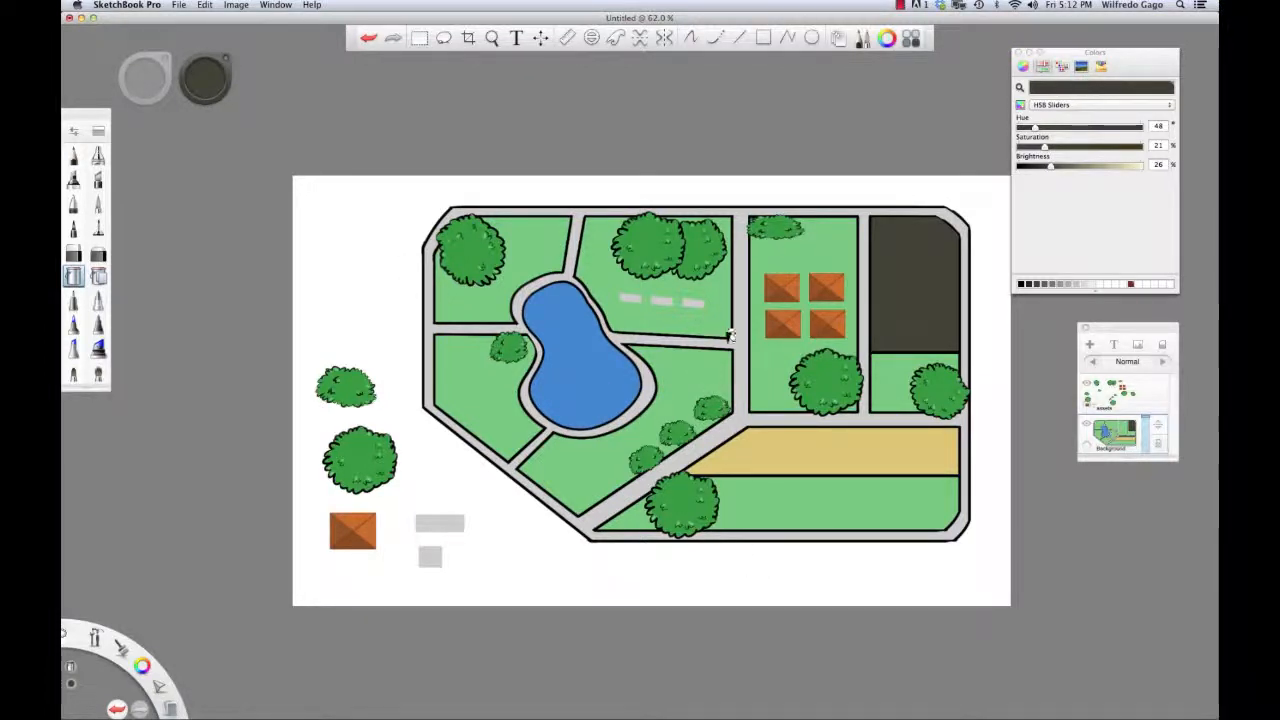
Step: Sample the grey of the paths, draw a rectangle around the four orange roofs, and flood fill it as paving
key(i)
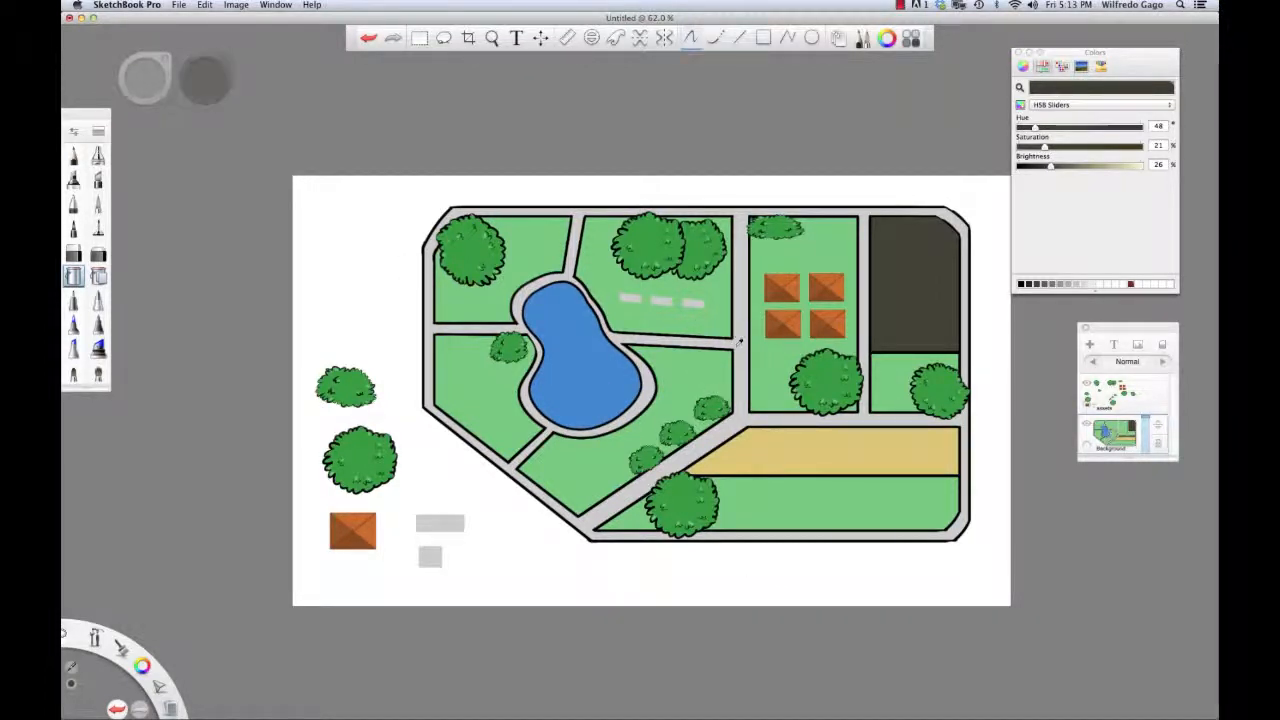
click(741, 343)
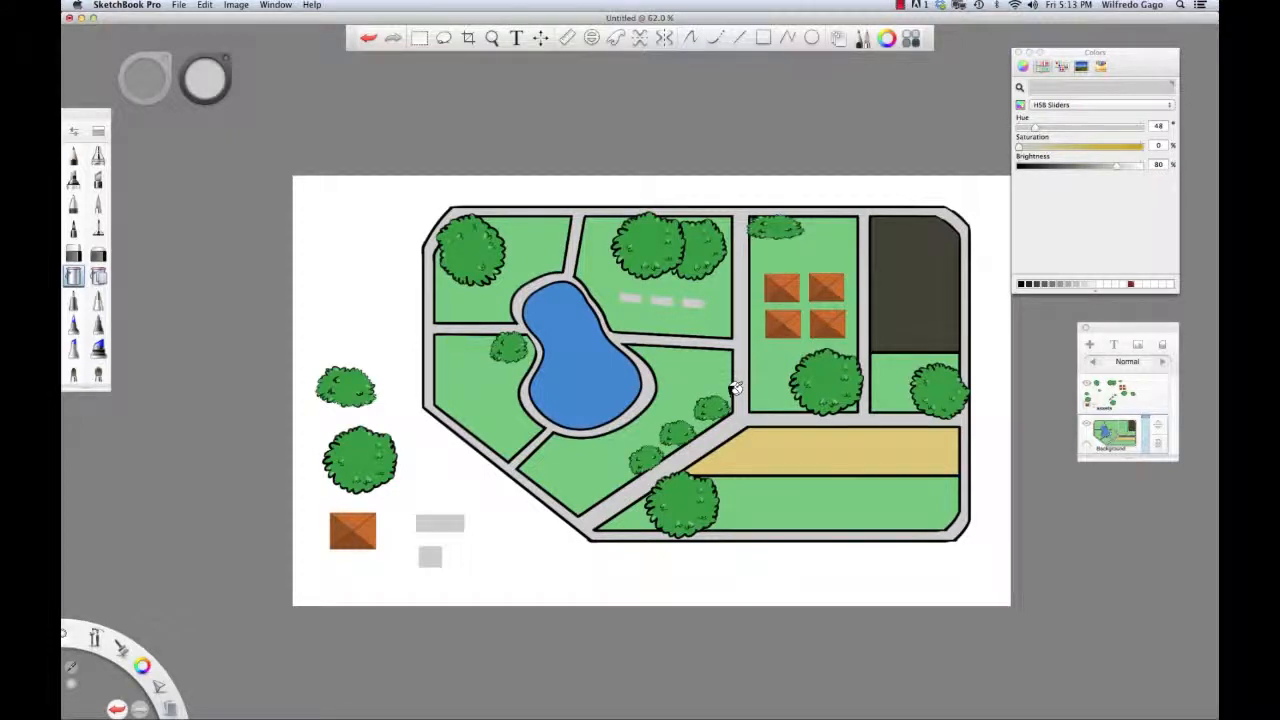
click(98, 229)
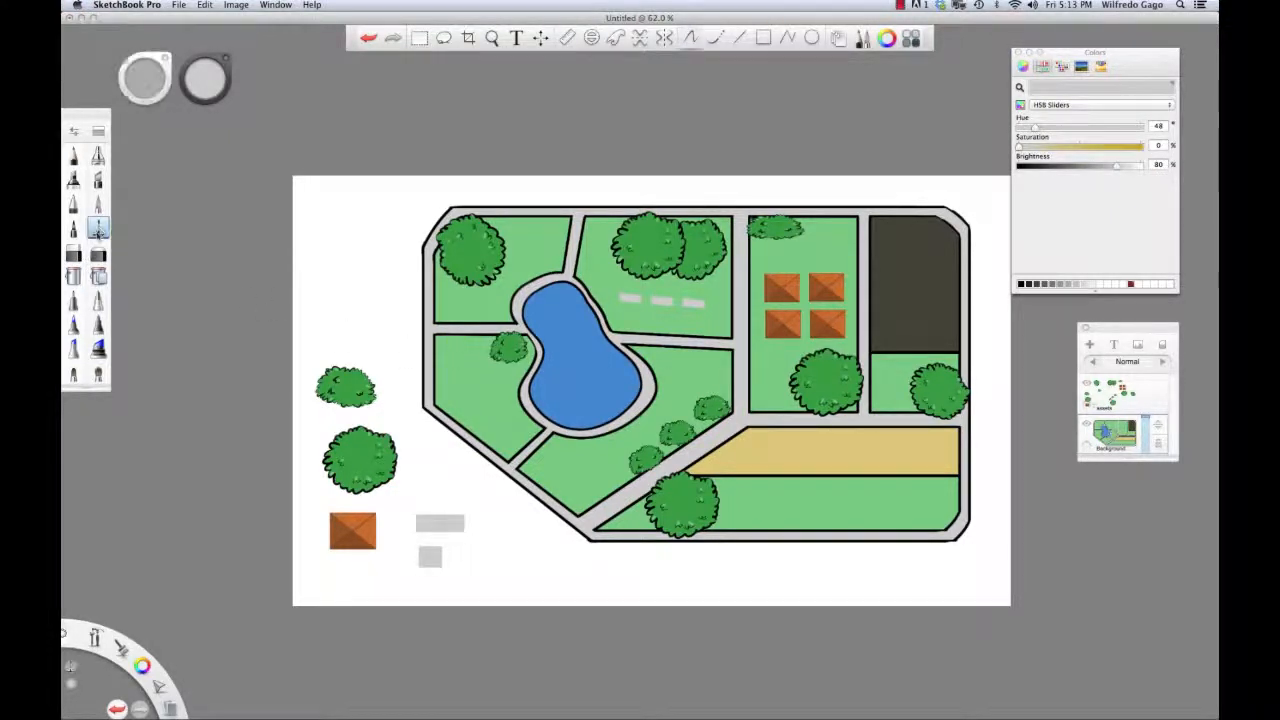
click(763, 37)
drag(847, 344, 848, 345)
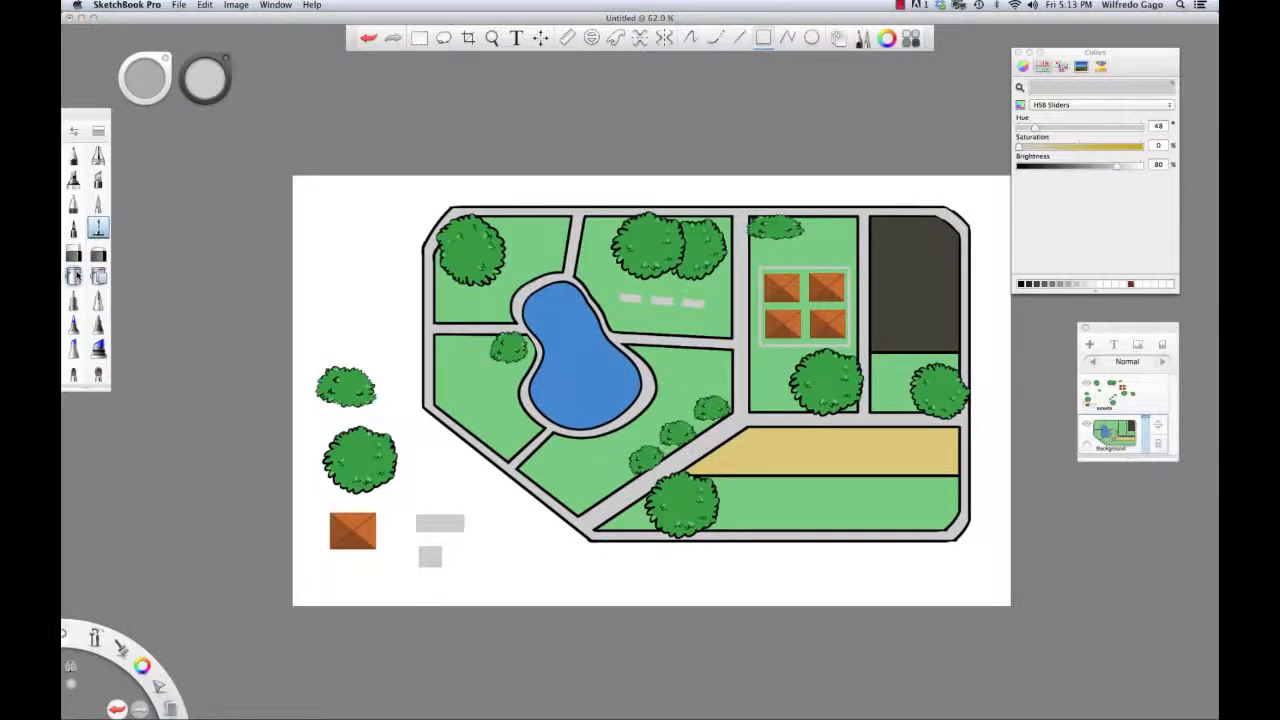
click(73, 277)
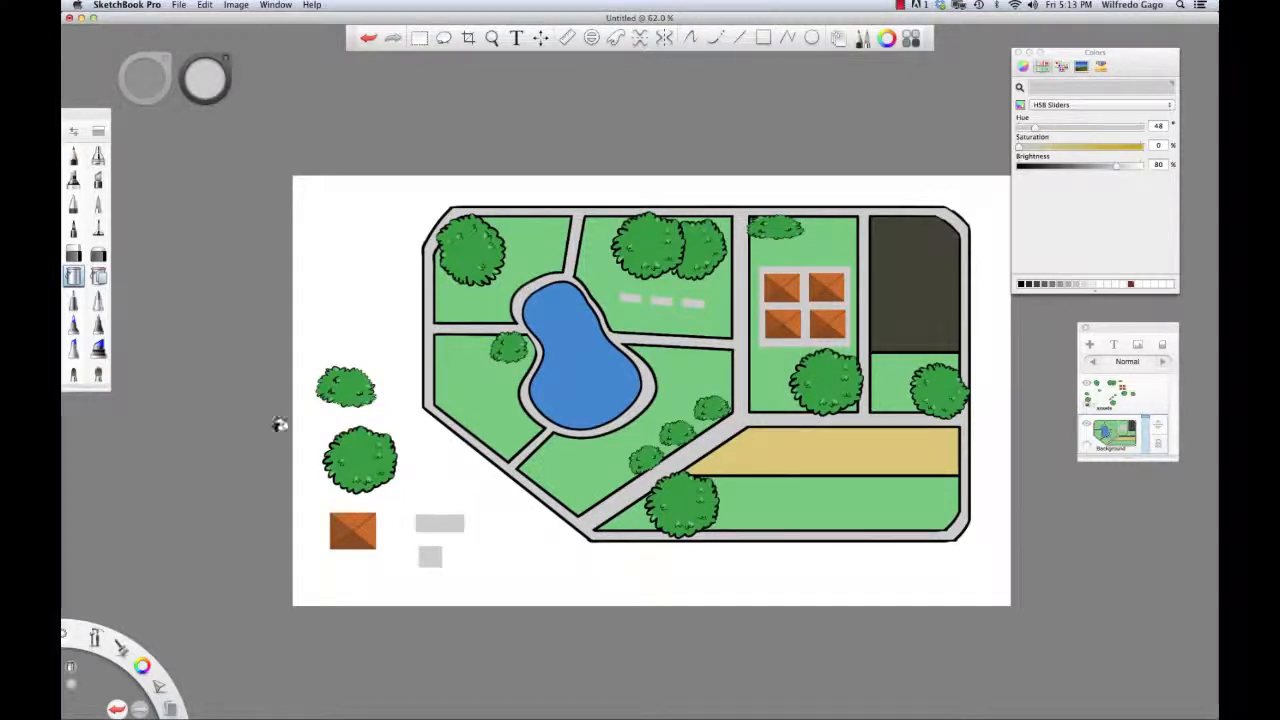
Step: Copy the small grey square beside the map and paste it on the assets layer, placing it near the west end of the yellow strip
key(l)
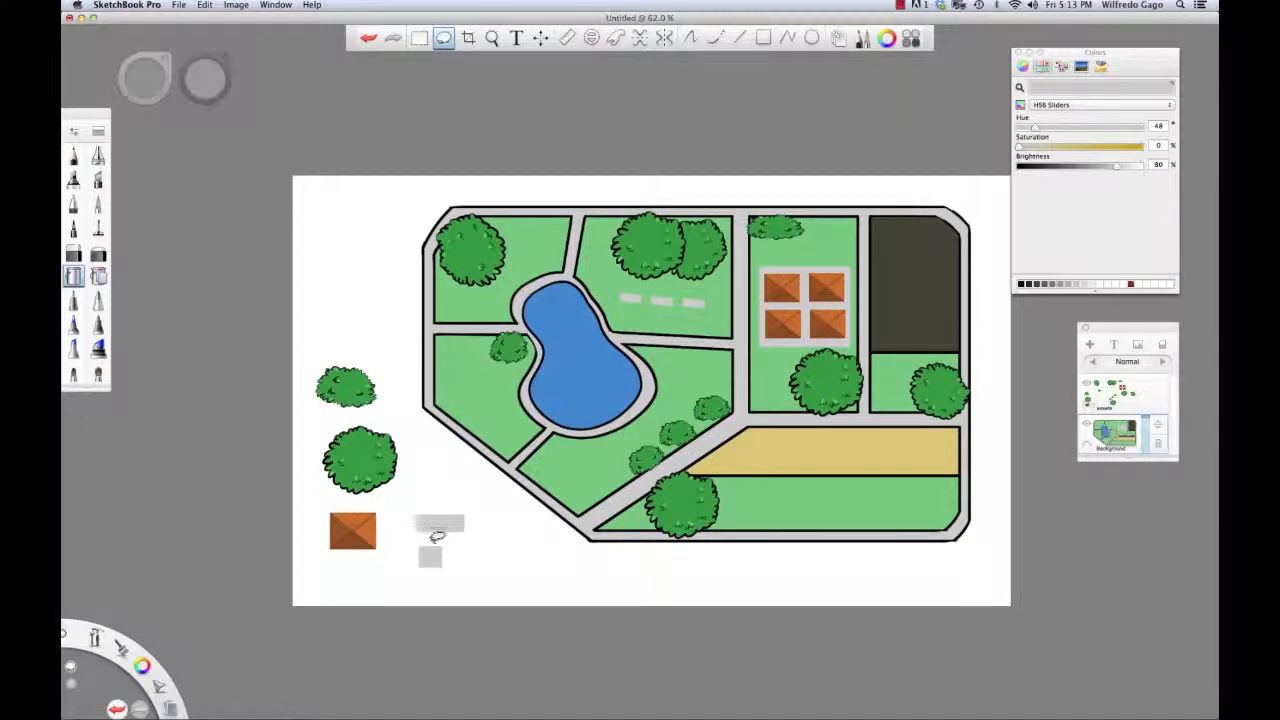
mouse_move(423, 563)
mouse_down()
mouse_move(451, 550)
mouse_move(449, 537)
mouse_move(420, 550)
mouse_up()
key(super+c)
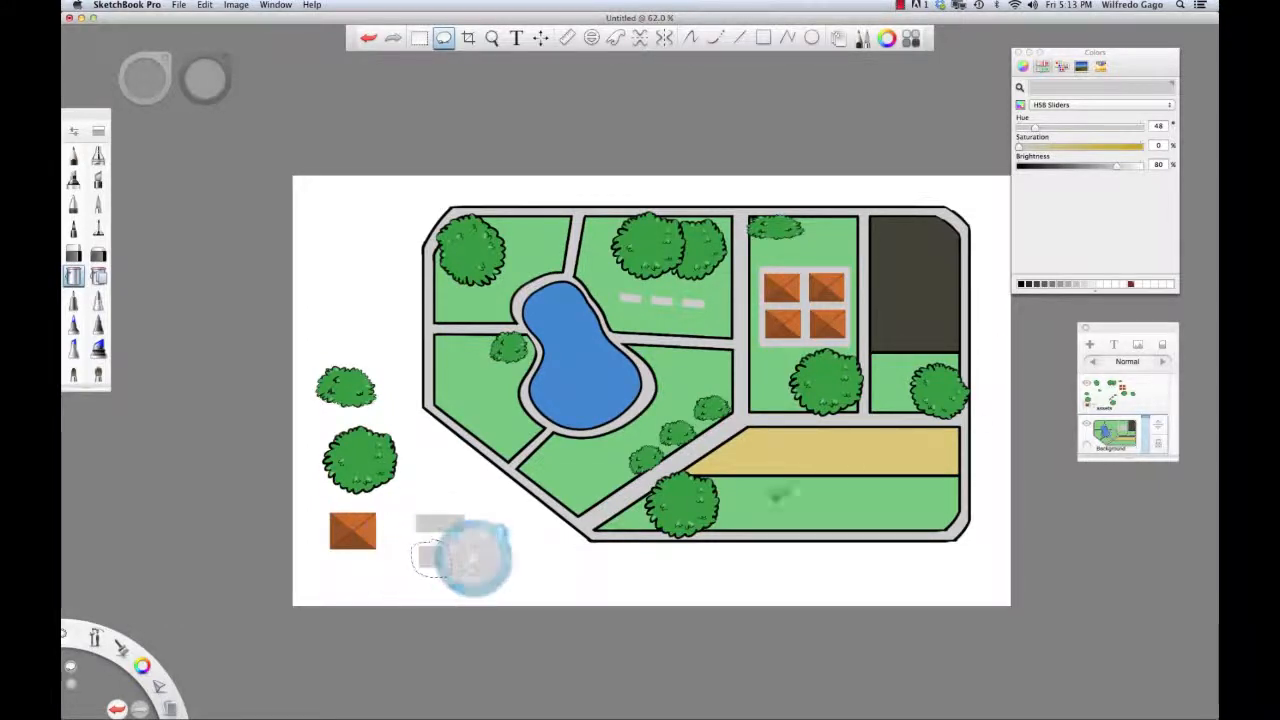
click(1135, 411)
key(super+v)
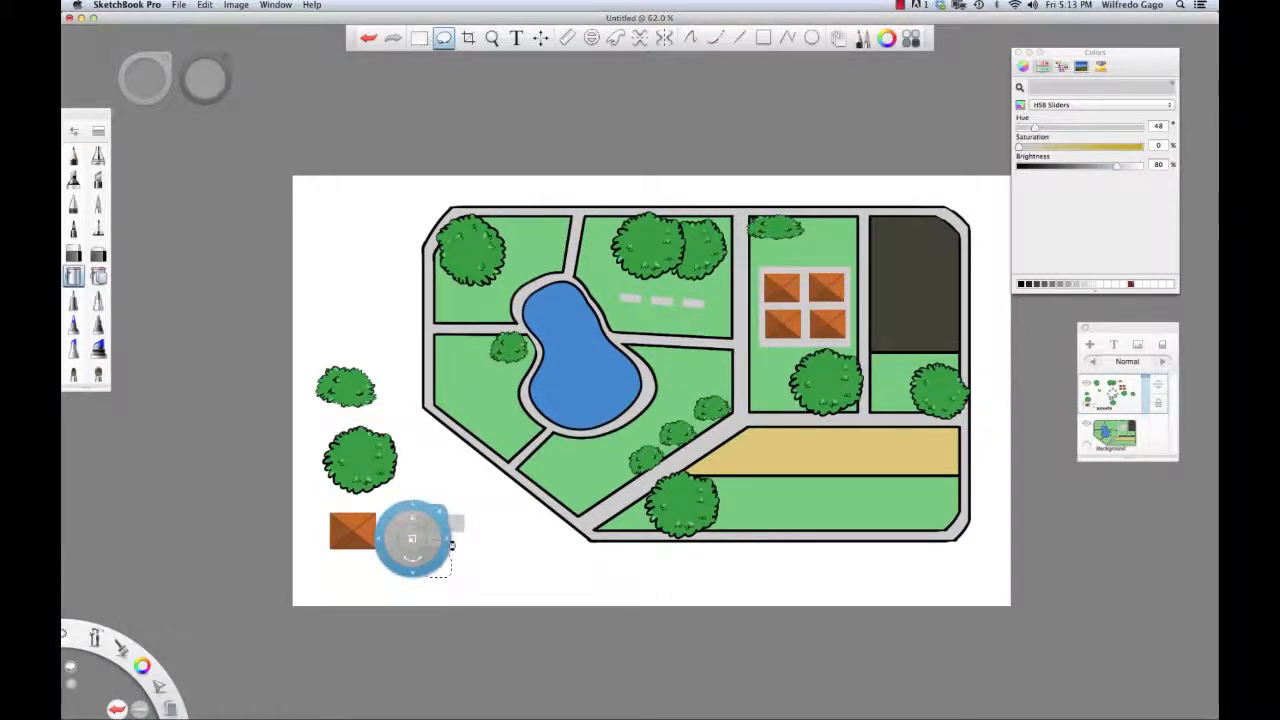
key(super+v)
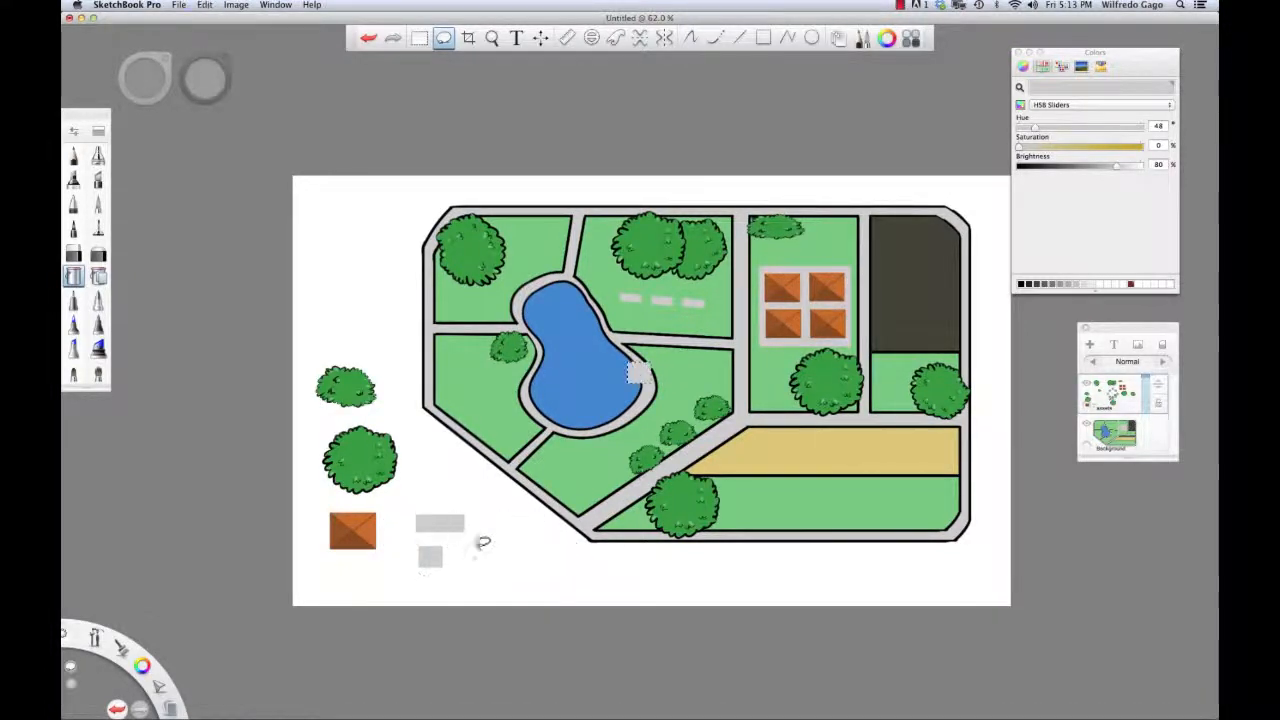
drag(613, 374, 779, 460)
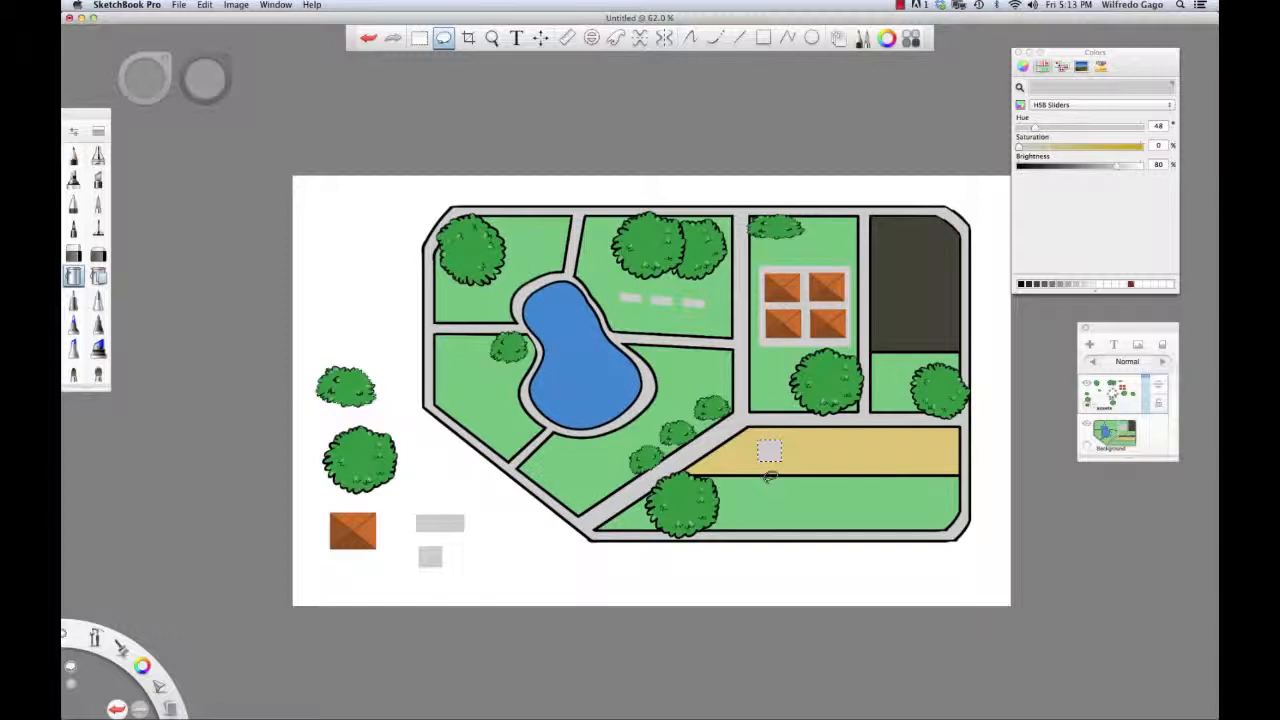
Step: Sample the orange of the roofs and flood fill the grey square on the yellow strip with it
key(i)
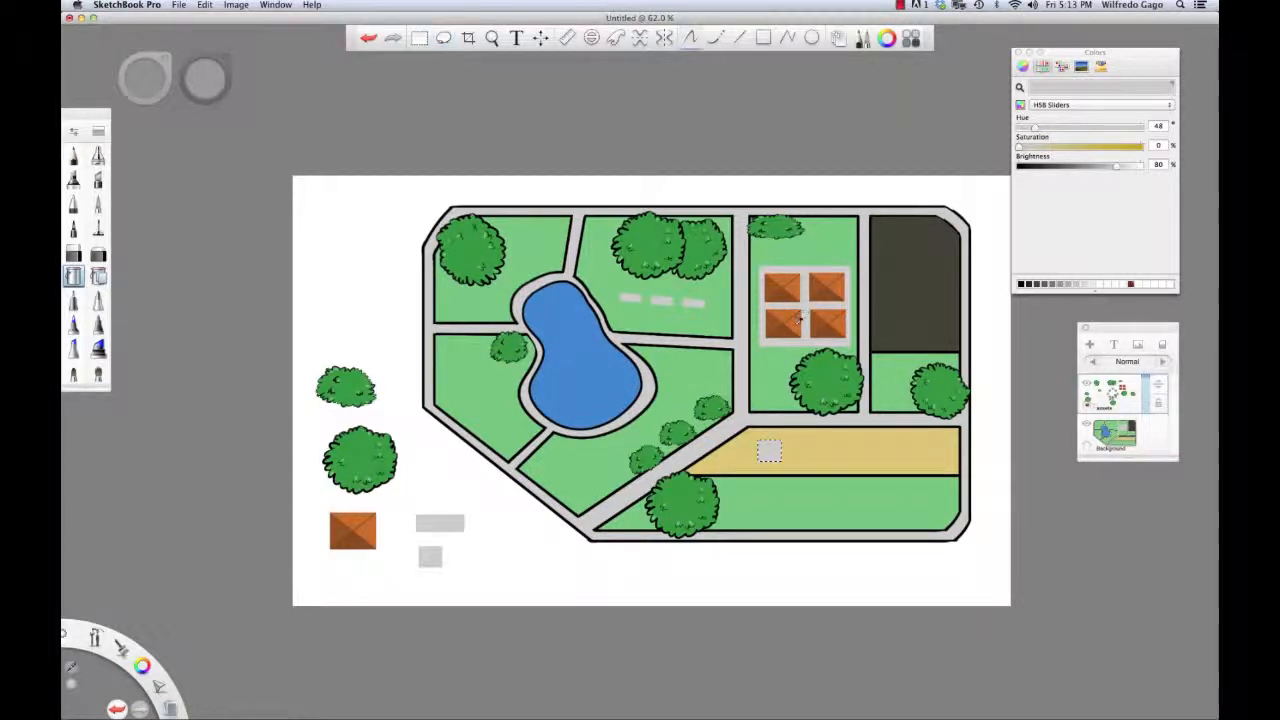
click(798, 320)
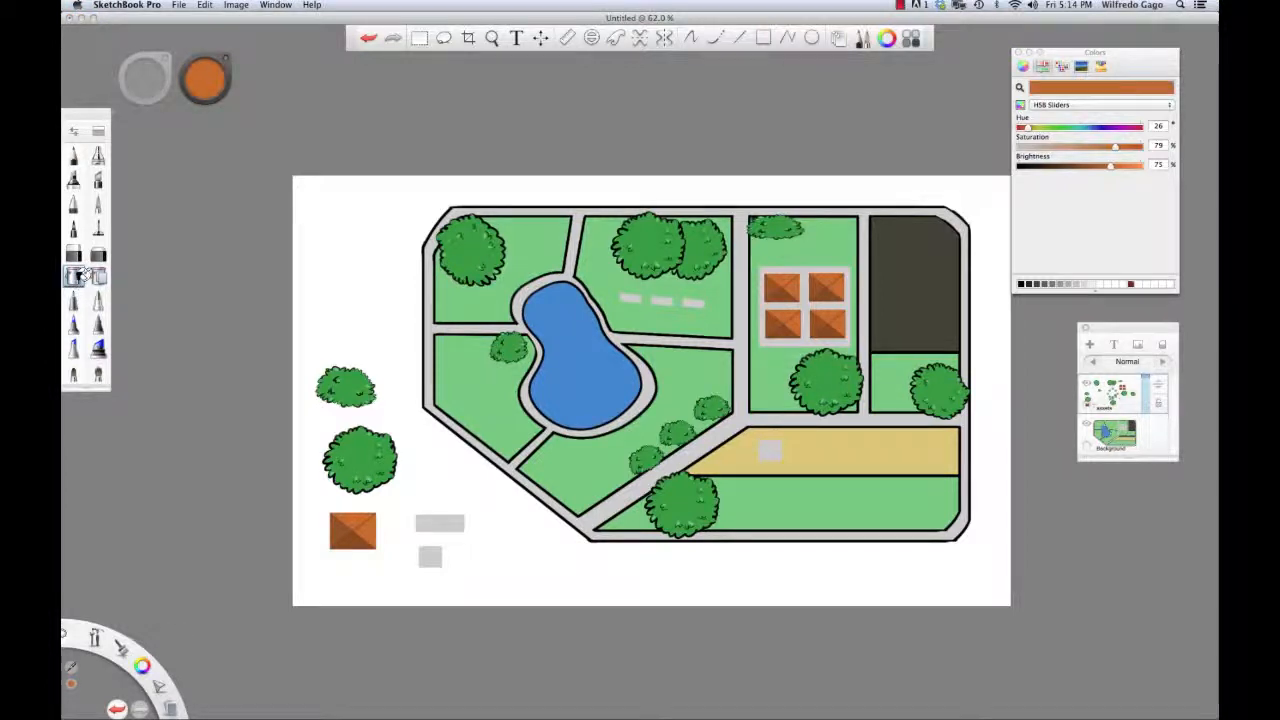
click(769, 451)
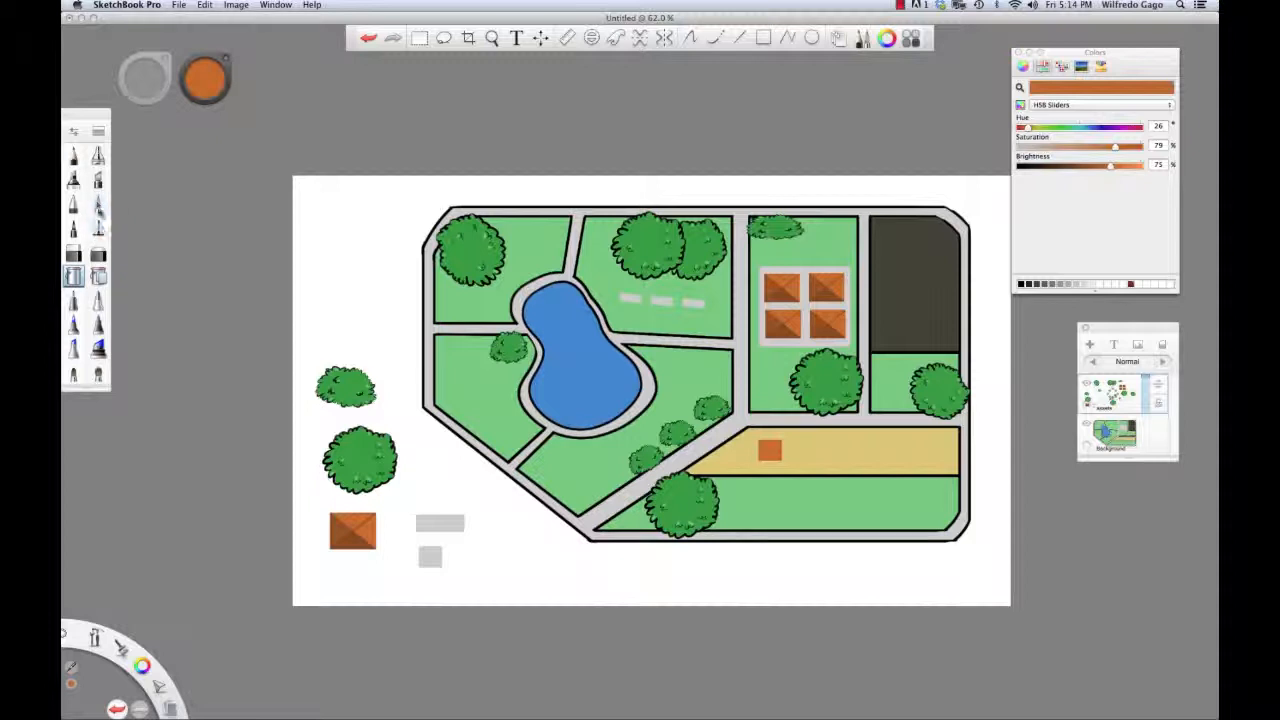
Step: Duplicate the orange square three times, lining the copies up in an evenly spaced row eastward along the yellow strip
click(443, 38)
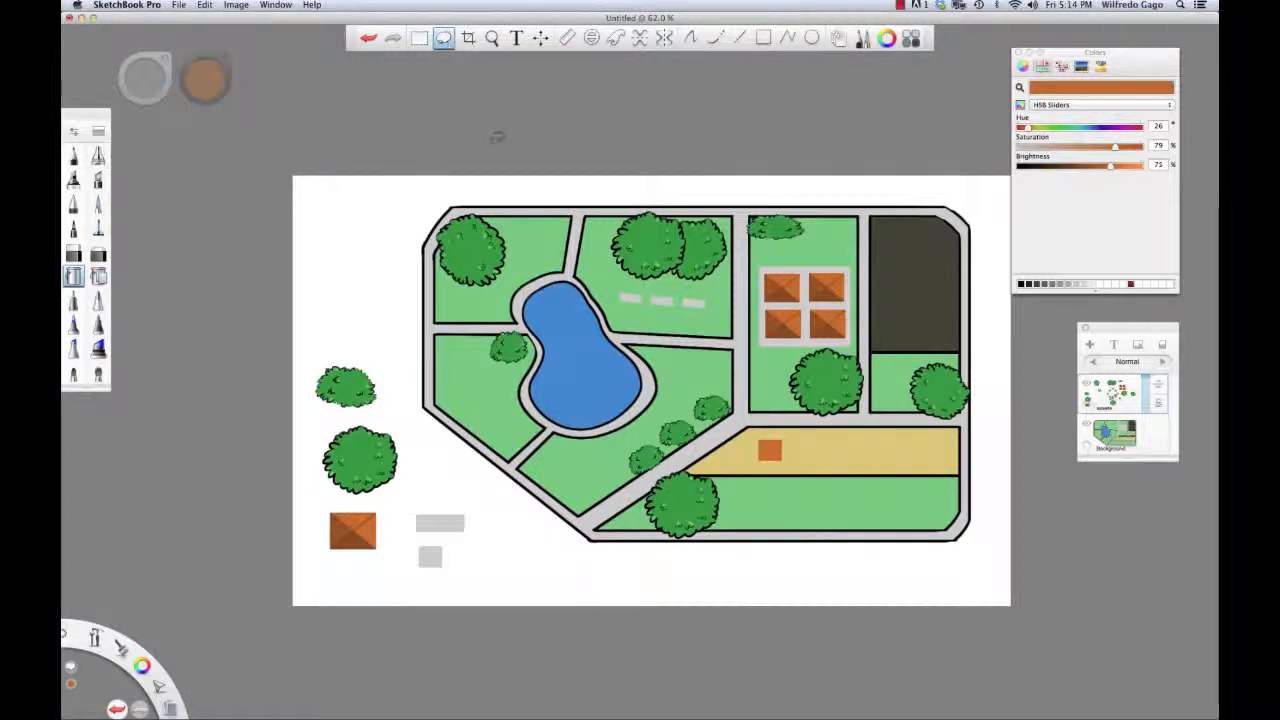
mouse_move(781, 428)
mouse_down()
mouse_move(752, 455)
mouse_move(800, 452)
mouse_move(784, 430)
mouse_up()
key(super+c)
key(super+v)
drag(651, 394, 815, 477)
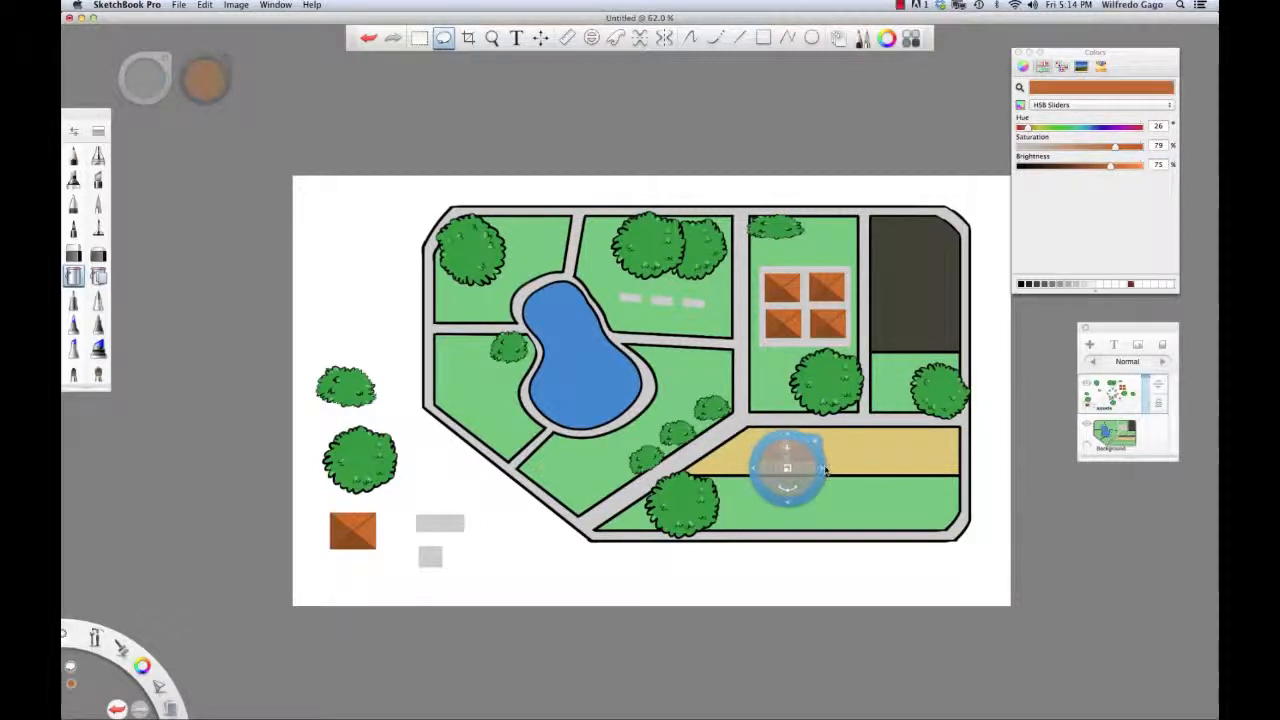
key(super+v)
drag(653, 390, 848, 466)
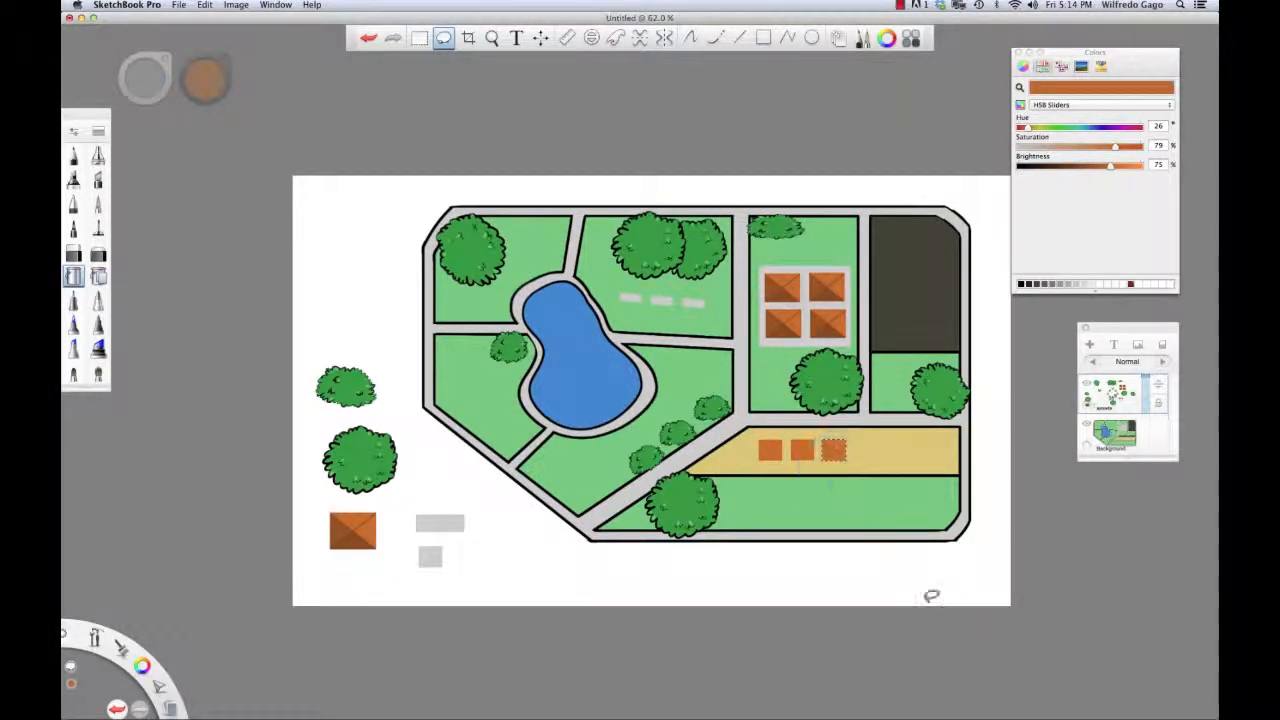
key(super+v)
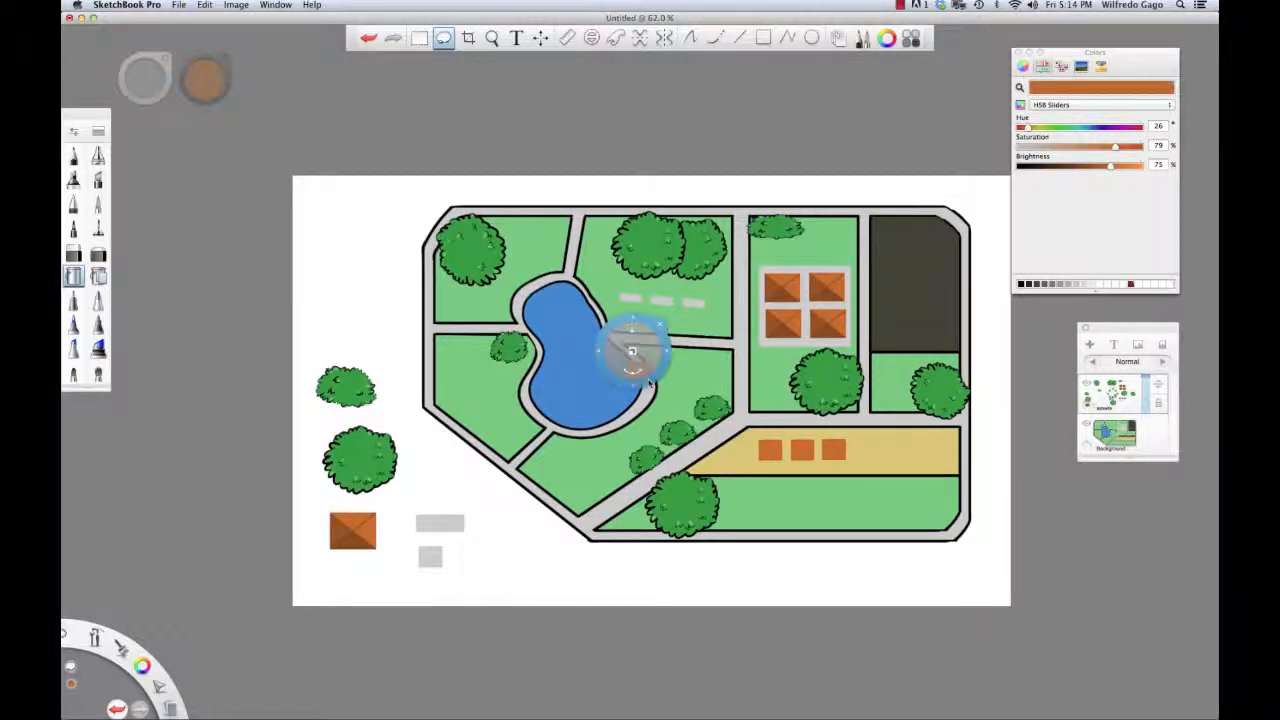
drag(650, 382, 878, 461)
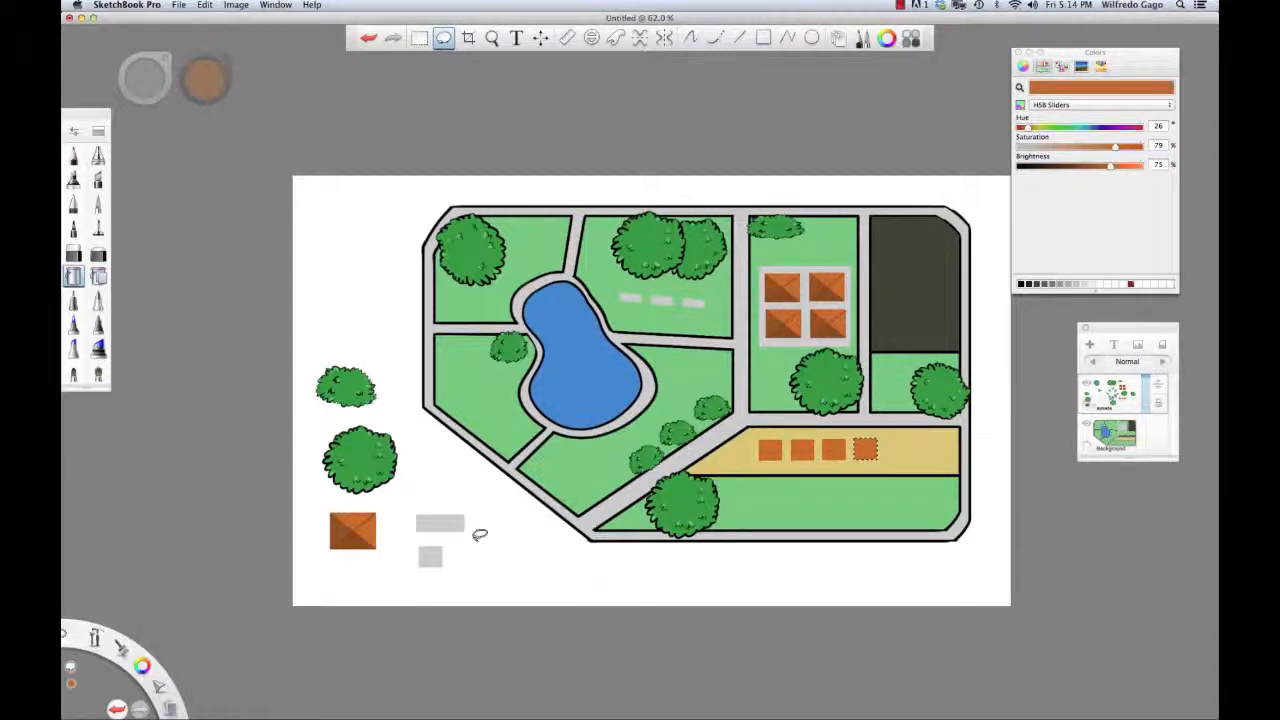
Step: Copy the small grey square beside the map and place two copies side by side on the green strip, east of its tree
mouse_move(438, 532)
mouse_down()
mouse_move(408, 557)
mouse_move(445, 570)
mouse_move(428, 578)
mouse_up()
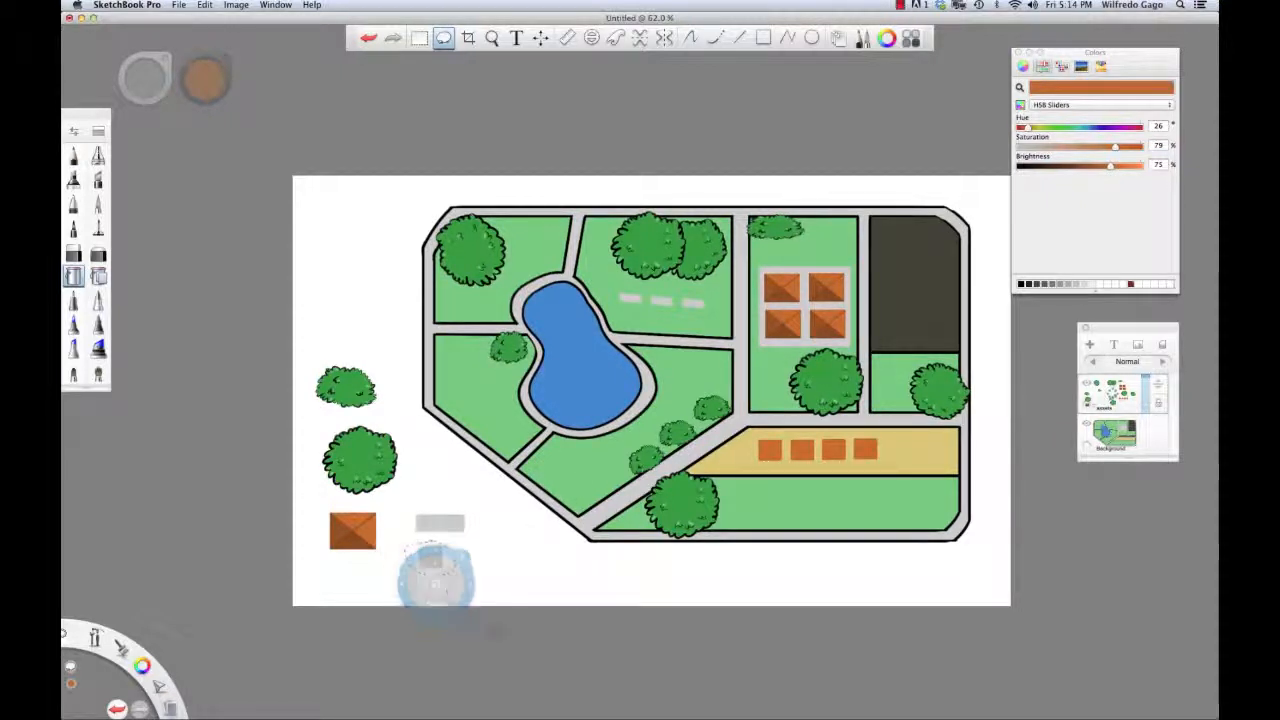
key(super+c)
key(super+v)
drag(638, 373, 759, 512)
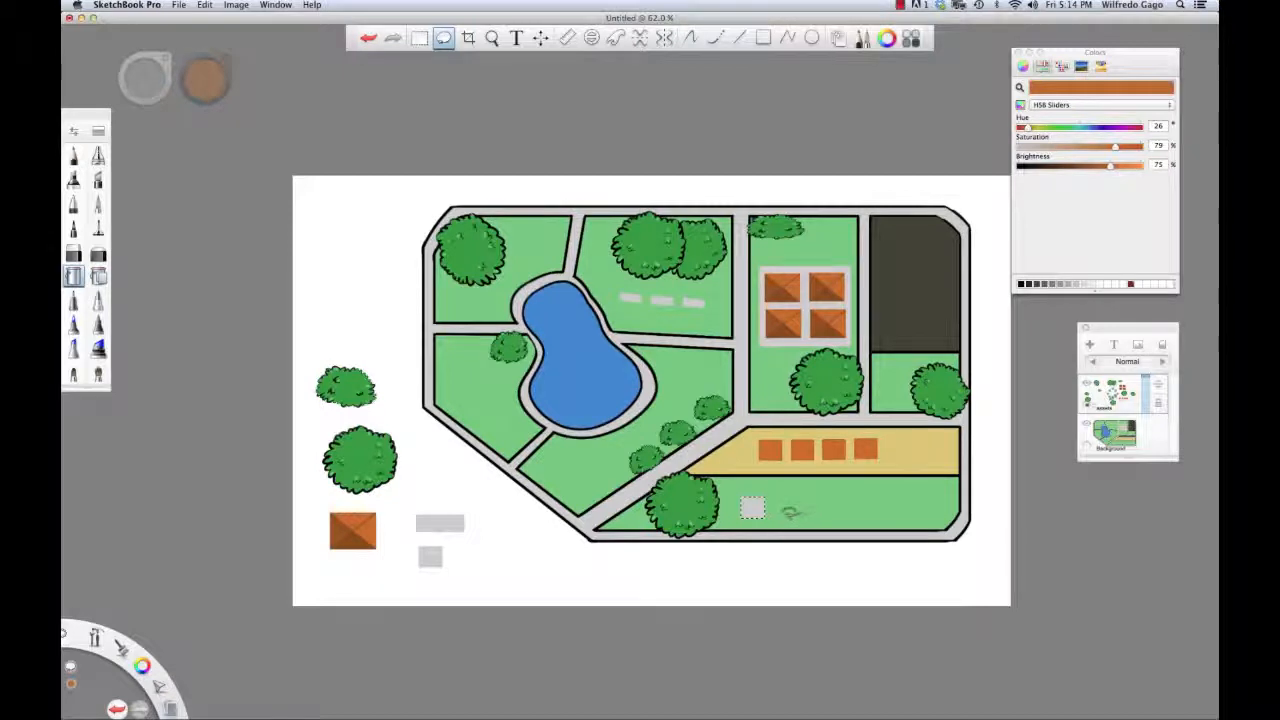
key(v)
key(super+v)
drag(612, 361, 790, 519)
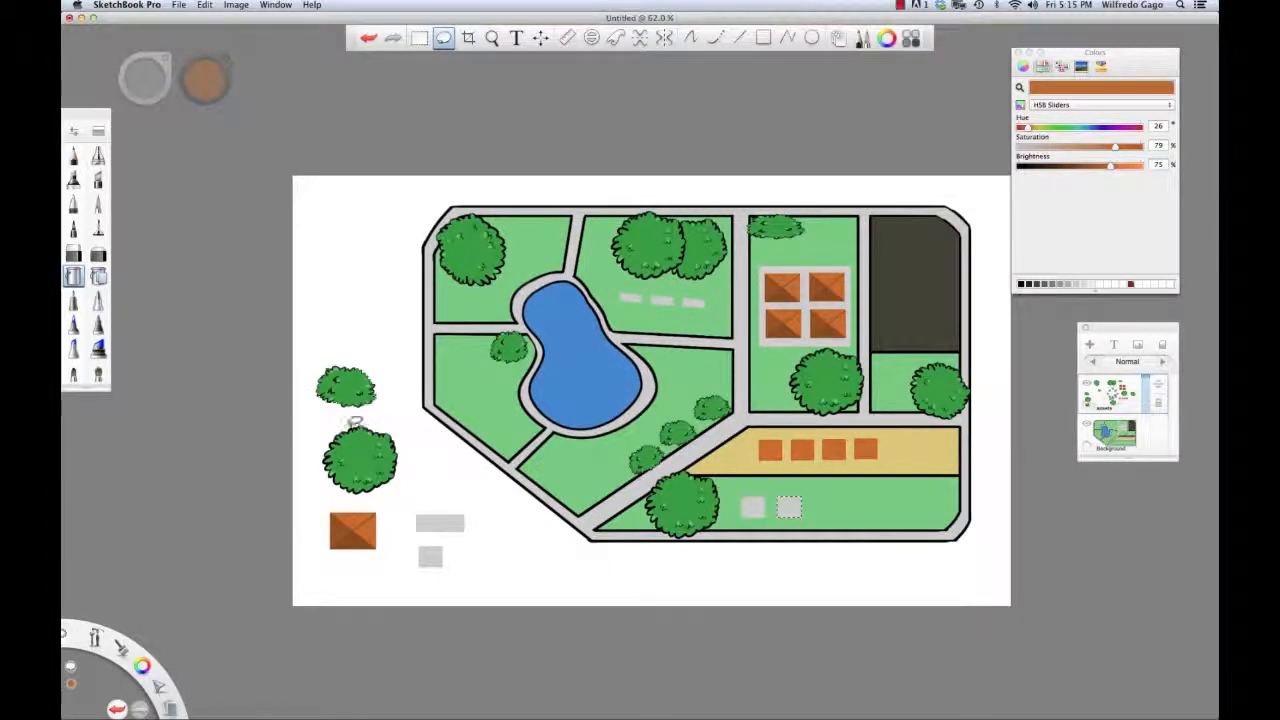
Step: Copy the large tree beside the map and place the duplicate at the east end of the yellow strip
drag(354, 423, 302, 455)
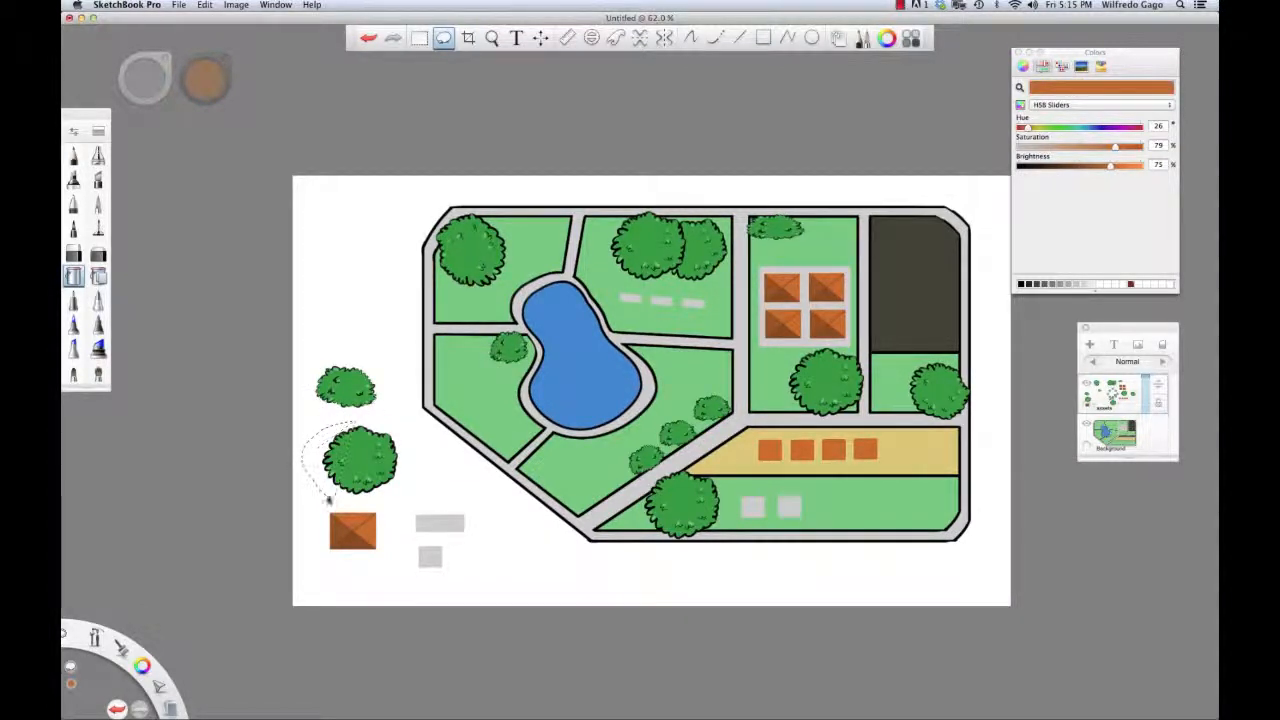
drag(408, 461, 392, 428)
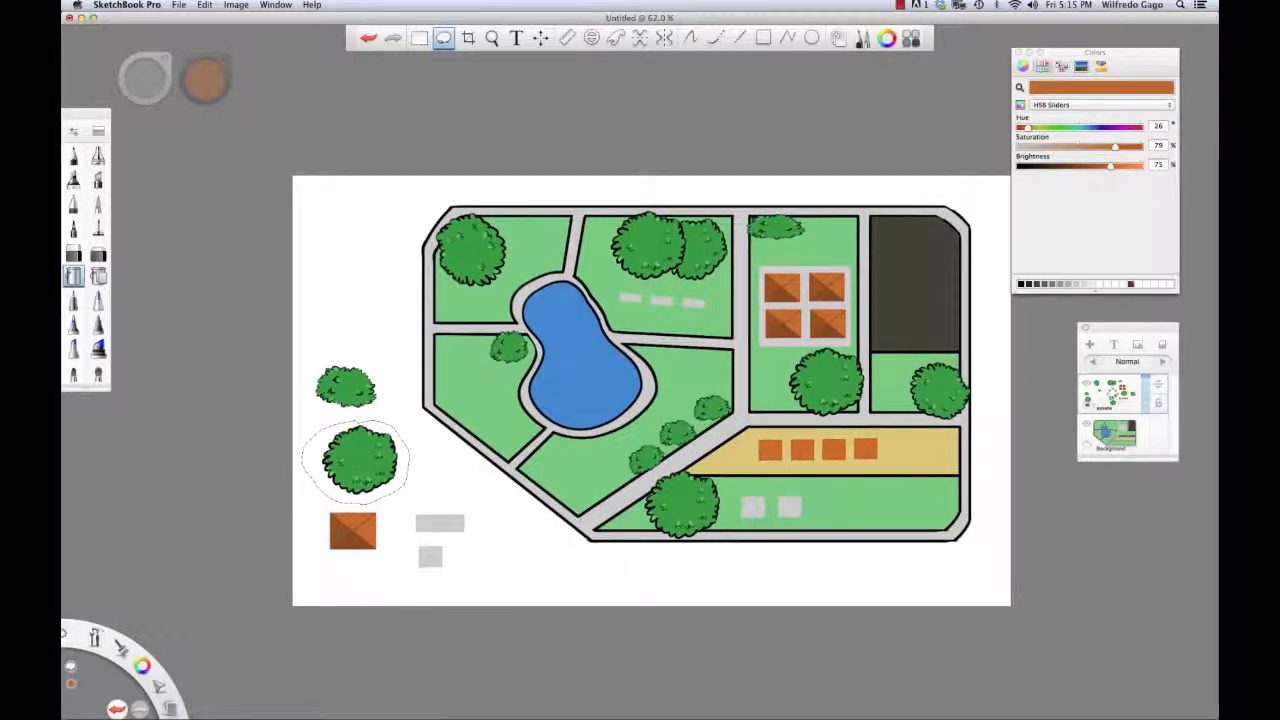
key(super+c)
key(super+v)
drag(688, 415, 969, 501)
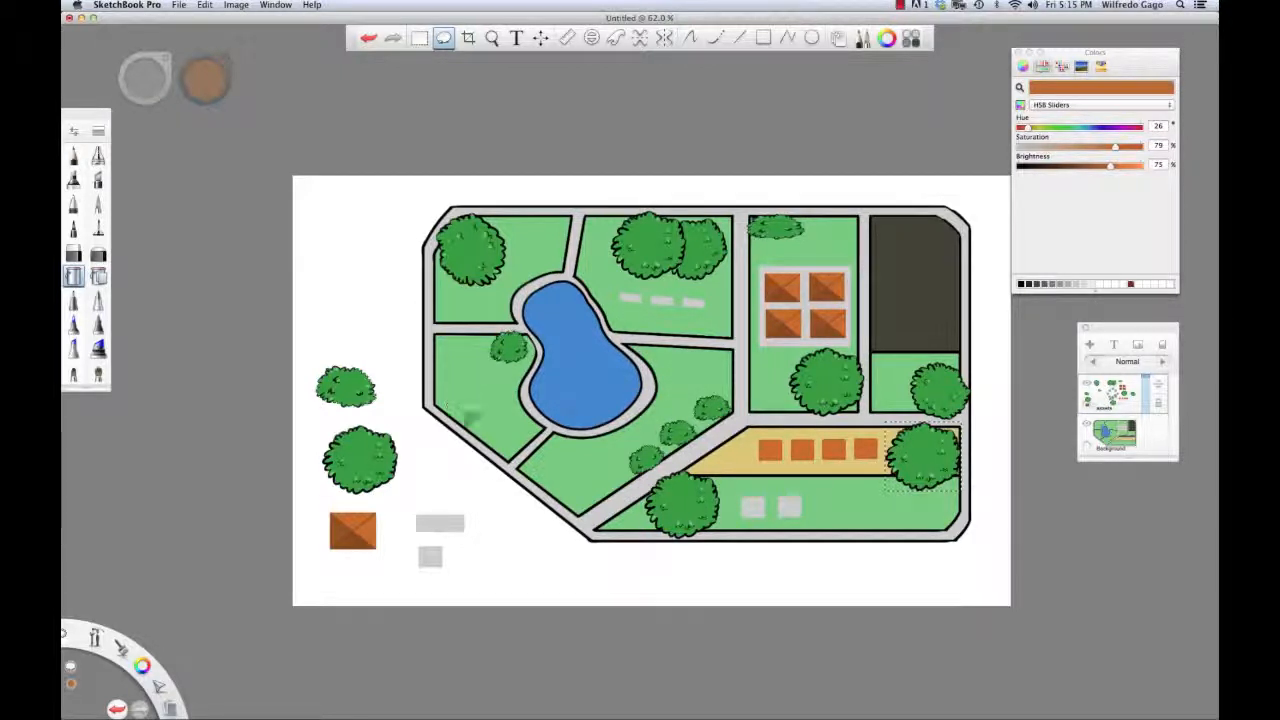
click(886, 517)
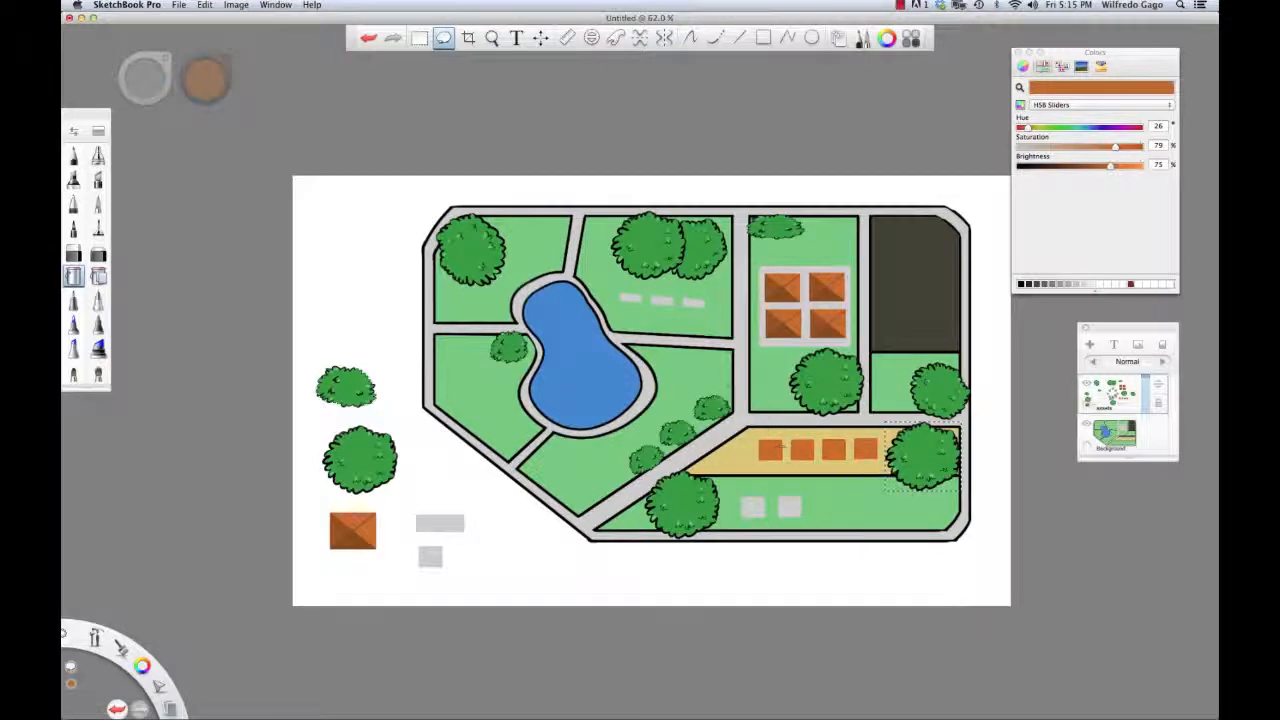